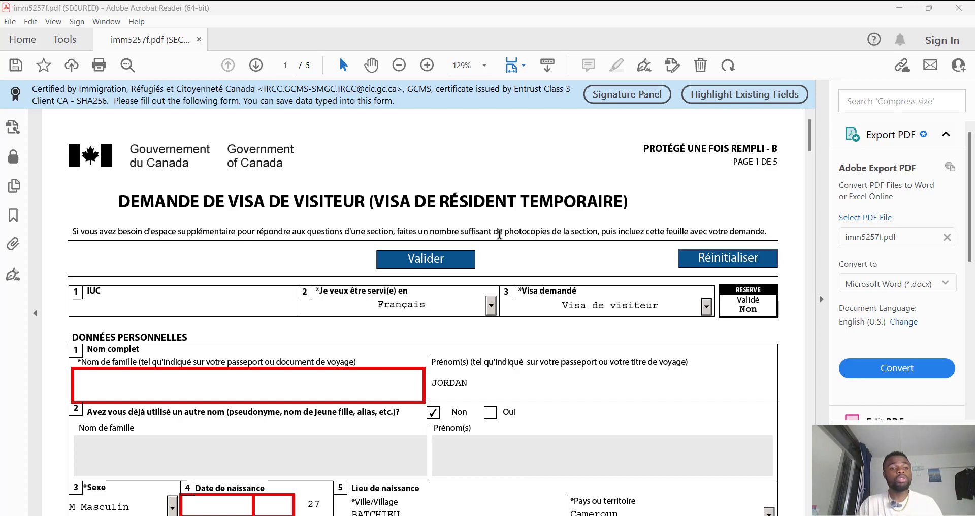
# Choose Français as the service language and Visa de visiteur as the visa requested.
pyautogui.scroll(-1, 377, 371)
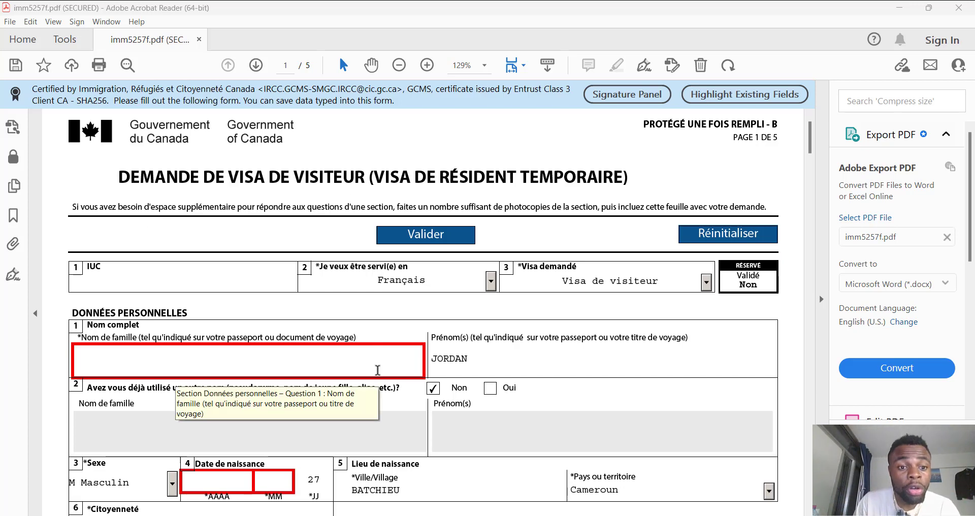
pyautogui.scroll(1, 377, 370)
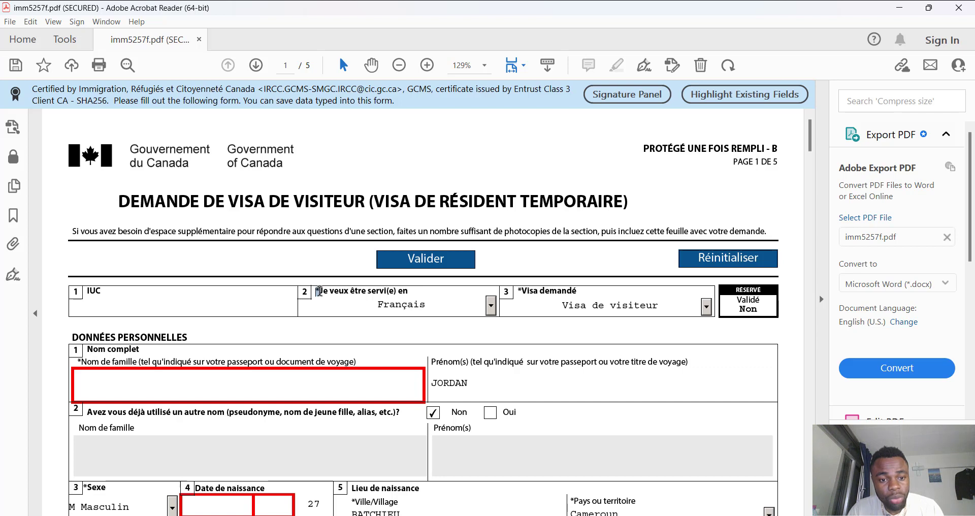
pyautogui.click(185, 300)
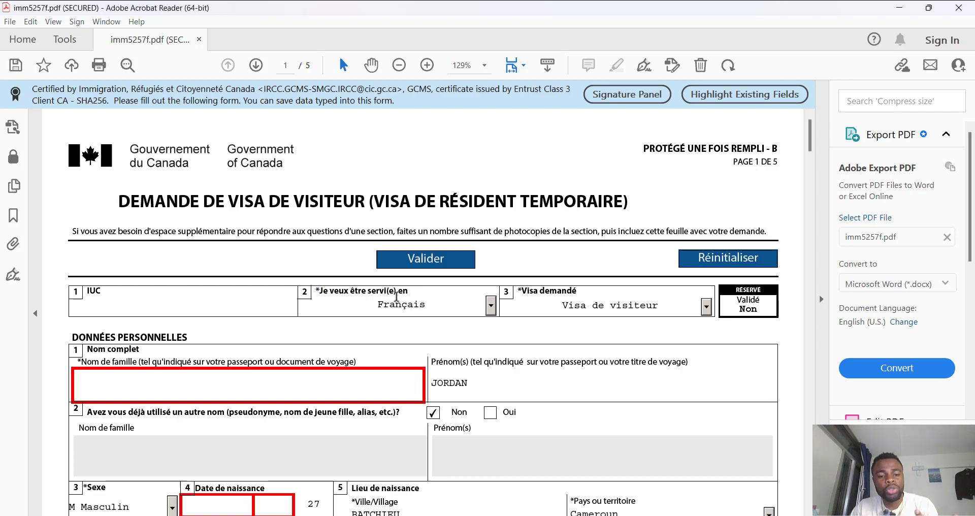
pyautogui.click(491, 309)
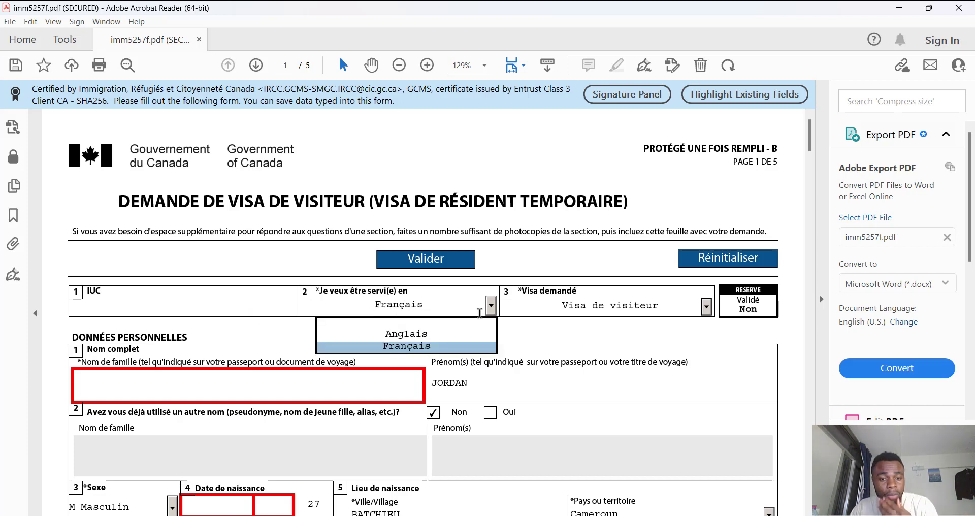
pyautogui.click(467, 340)
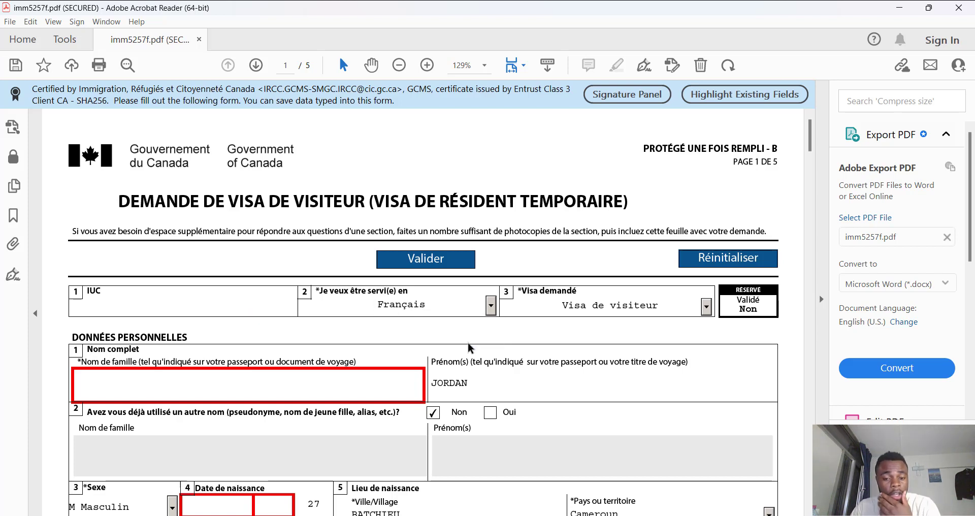
pyautogui.click(706, 308)
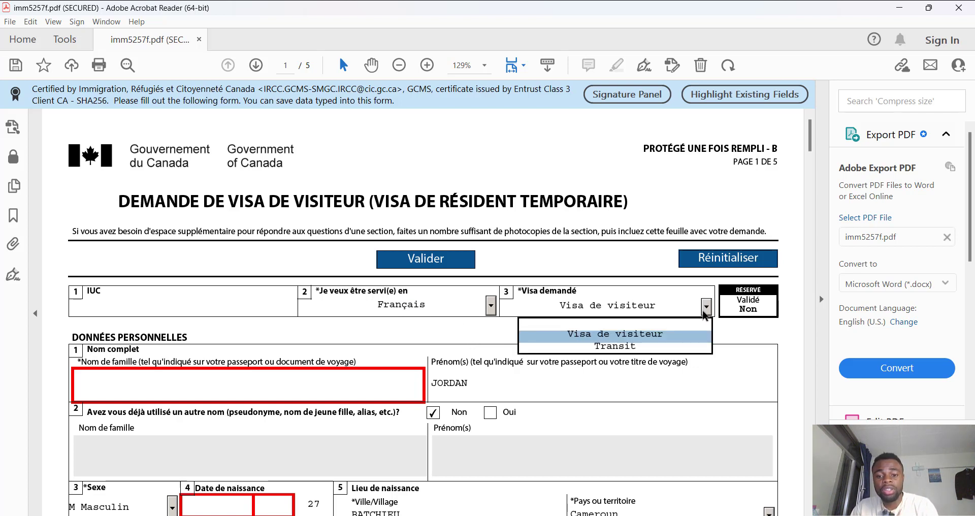
pyautogui.click(665, 334)
# Enter the applicant's family name in the full name question of the personal data section.
pyautogui.scroll(-1, 401, 360)
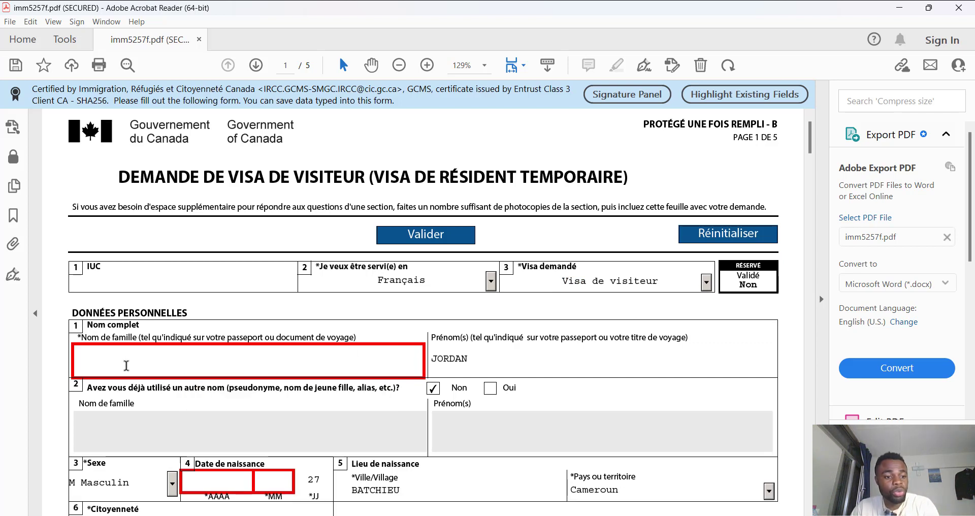
pyautogui.scroll(-2, 126, 366)
pyautogui.click(138, 310)
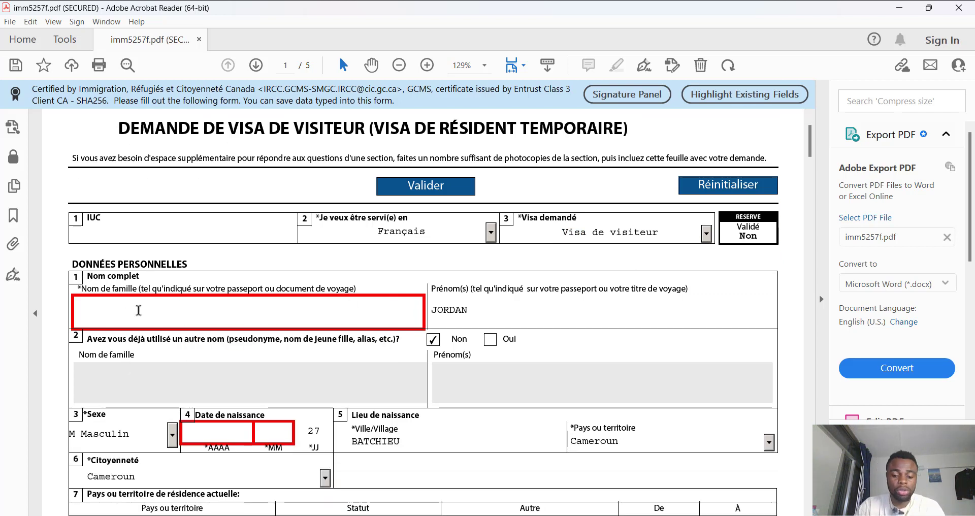
pyautogui.write('KAMAKWE')
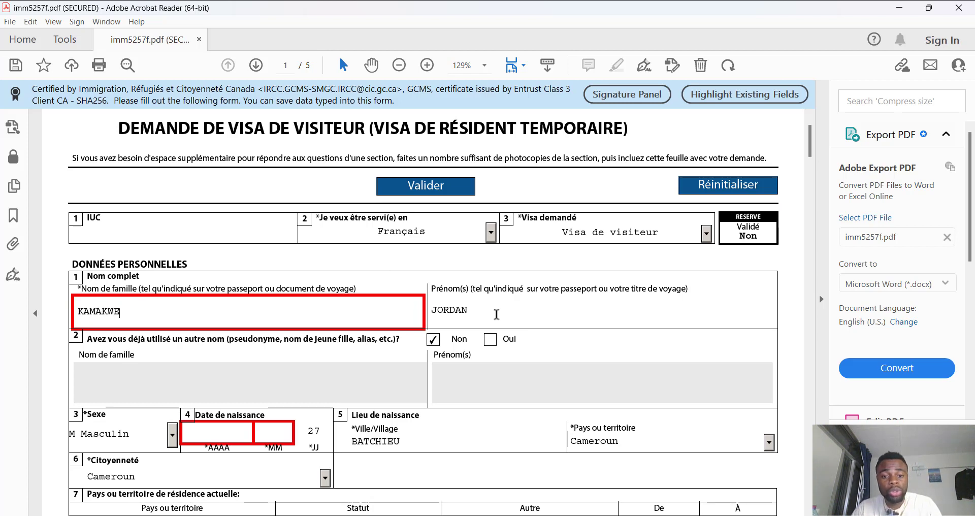
pyautogui.press('Tab')
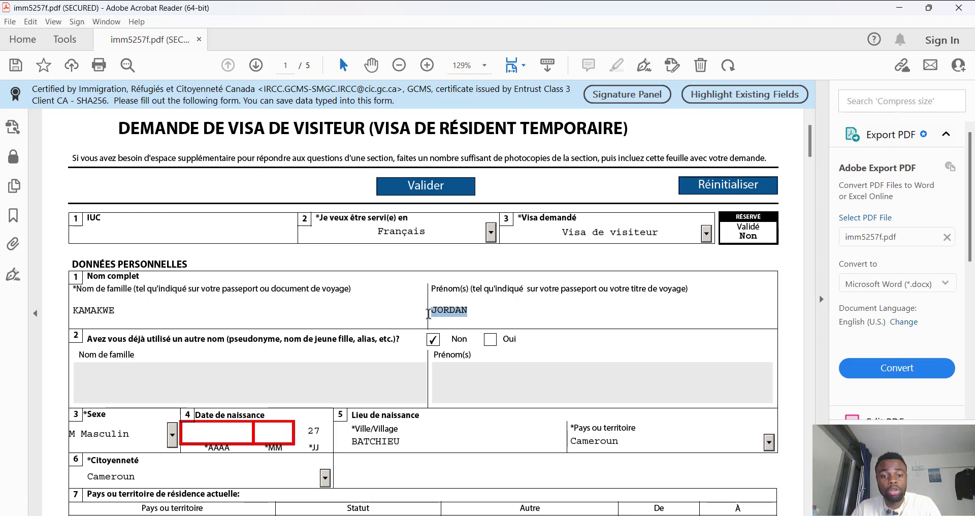
# Answer Non to having used another name and set the sex to M Masculin.
pyautogui.scroll(-1, 479, 307)
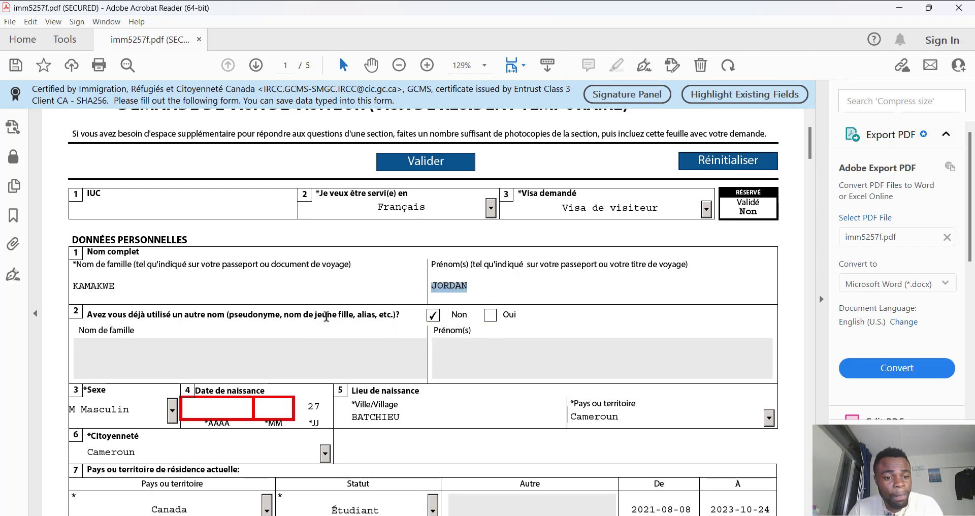
pyautogui.click(432, 314)
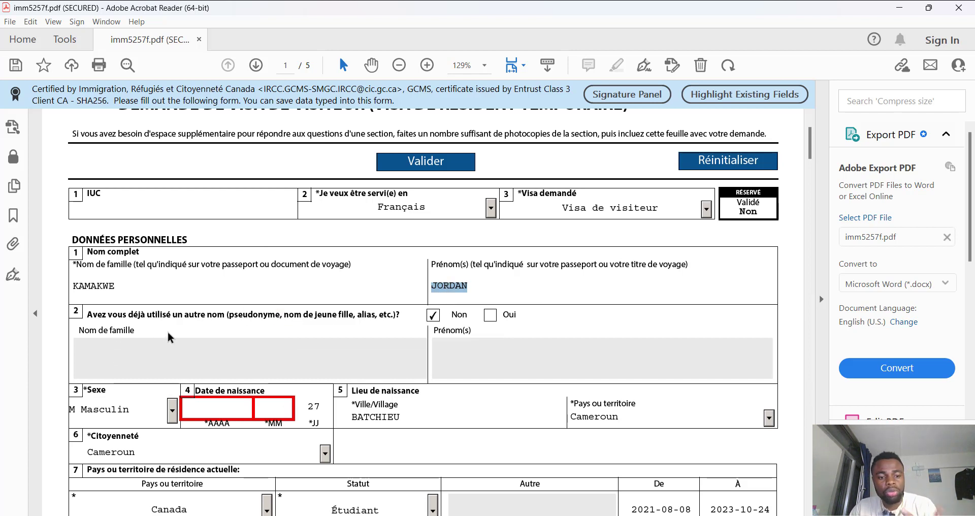
pyautogui.click(437, 320)
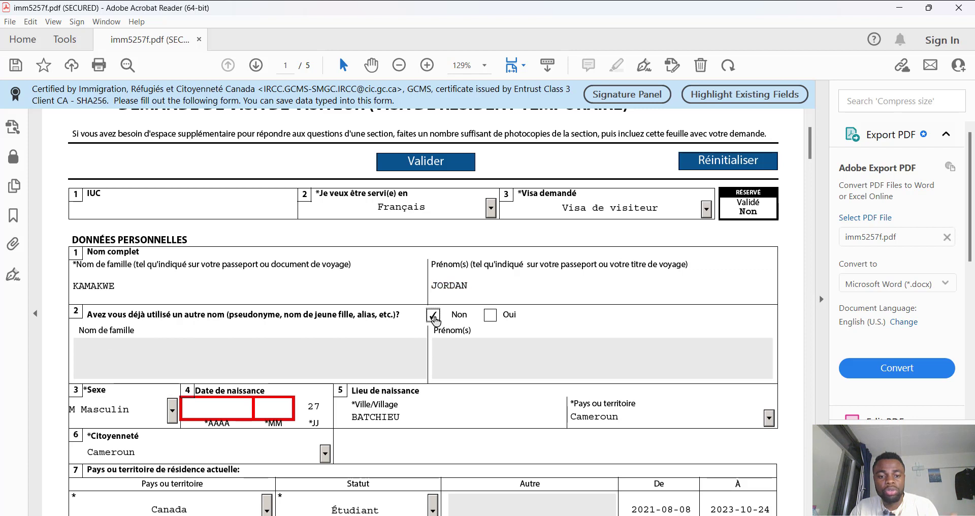
pyautogui.scroll(-1, 336, 349)
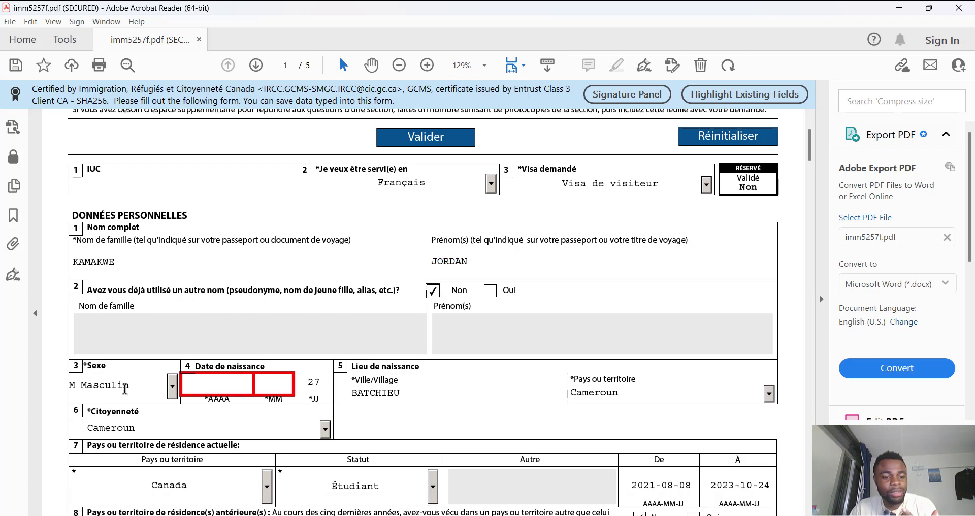
pyautogui.click(173, 390)
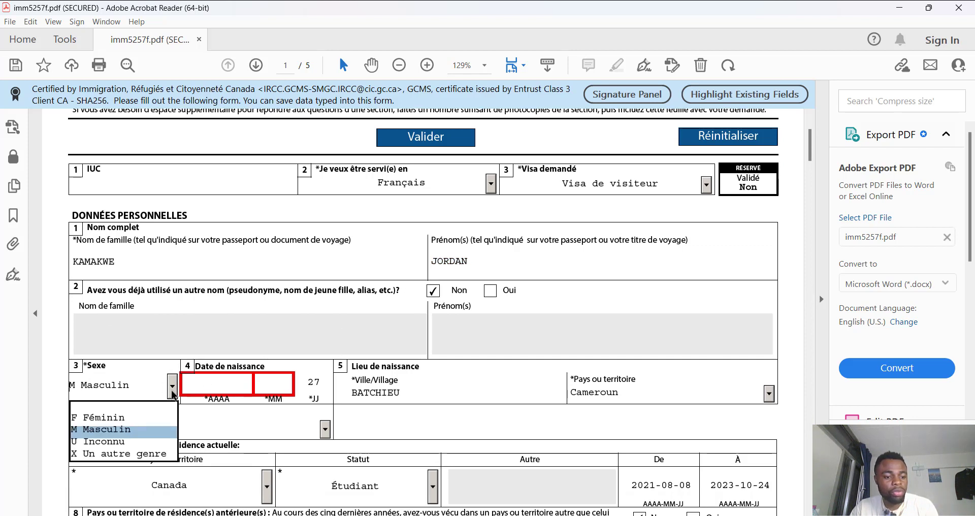
pyautogui.click(147, 425)
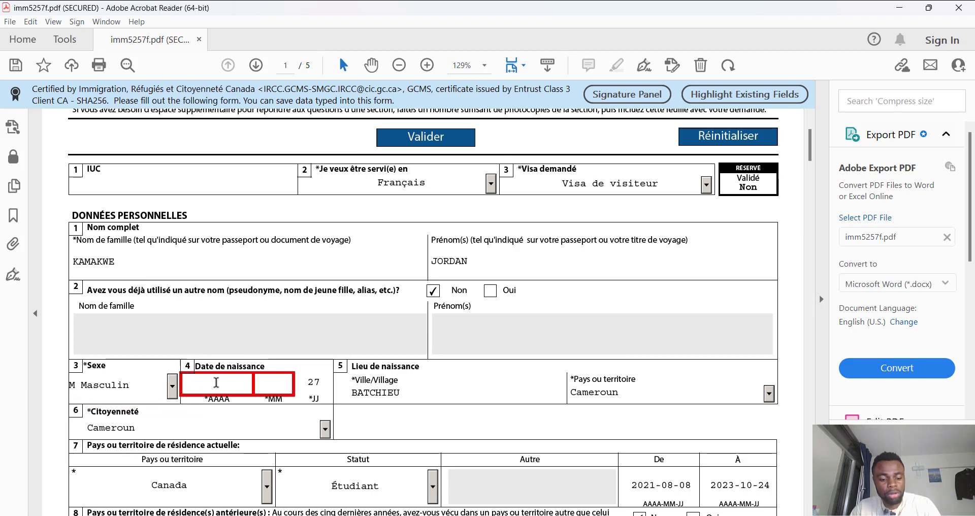
# Fill in the year and month of the applicant's date of birth, correcting the mistyped year.
pyautogui.write('22')
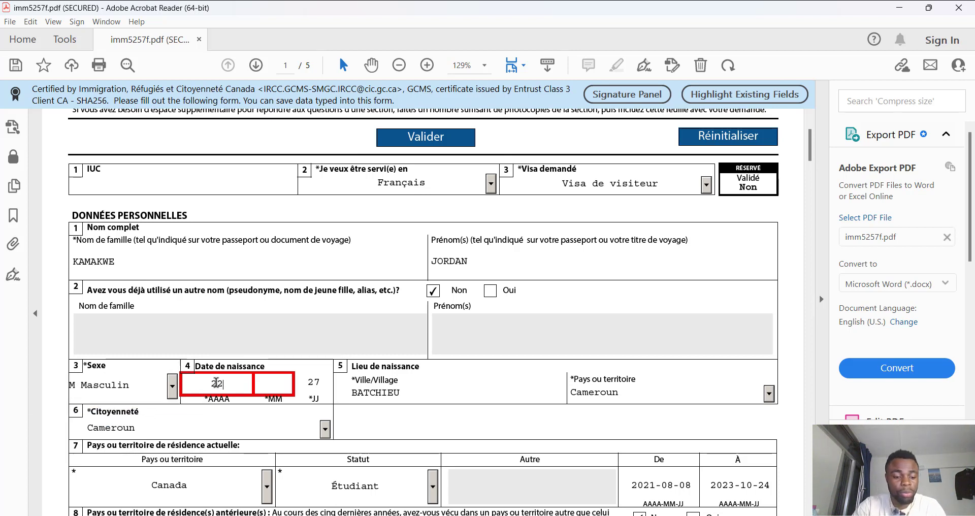
pyautogui.write('01')
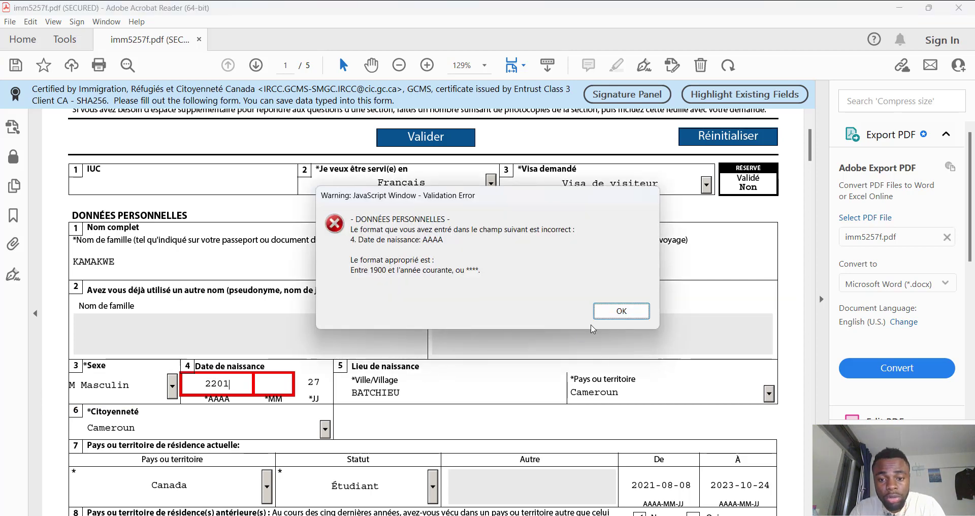
pyautogui.click(607, 316)
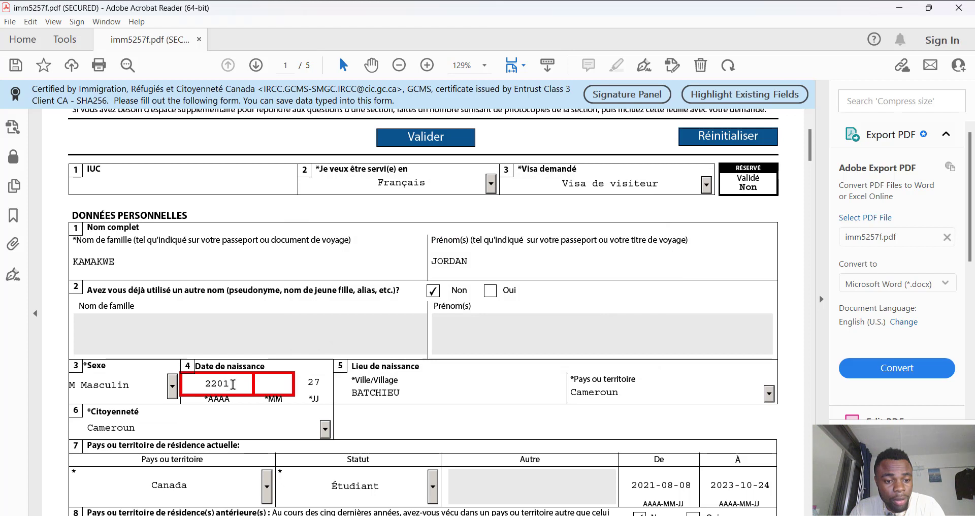
pyautogui.press('BackSpace')
pyautogui.press('BackSpace')
pyautogui.press('BackSpace')
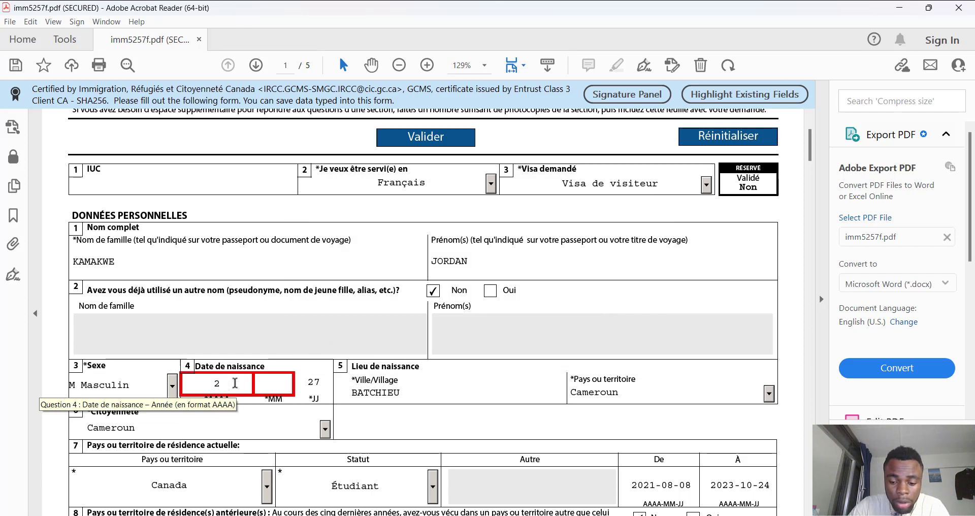
pyautogui.write('001')
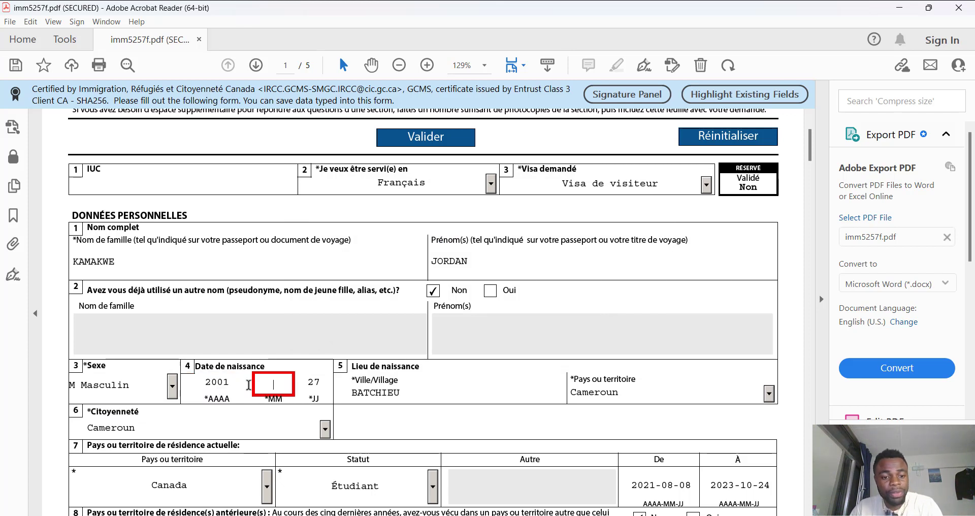
pyautogui.write('09')
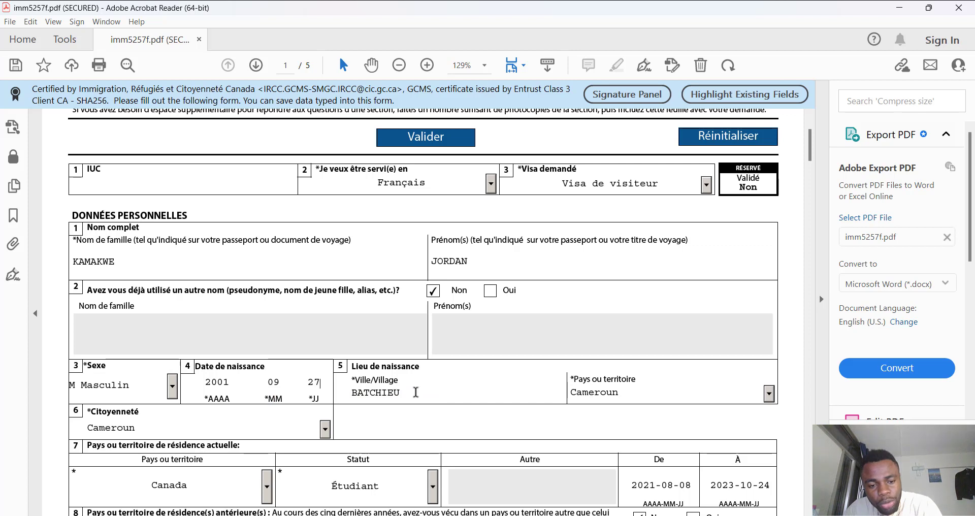
# Replace the birth city with YAOUNDE and check the country list for the place of birth.
pyautogui.moveTo(416, 393); pyautogui.dragTo(336, 393)
pyautogui.press('BackSpace')
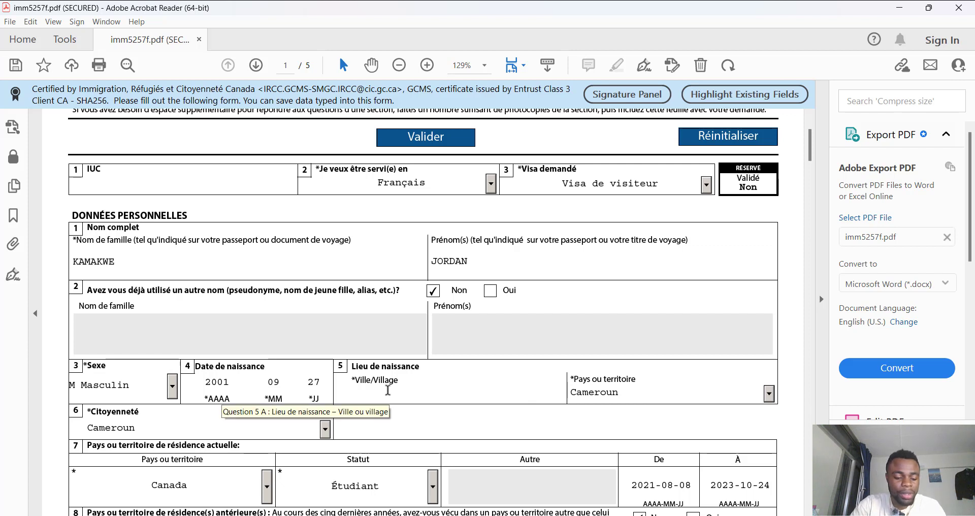
pyautogui.write('YAOUNDE')
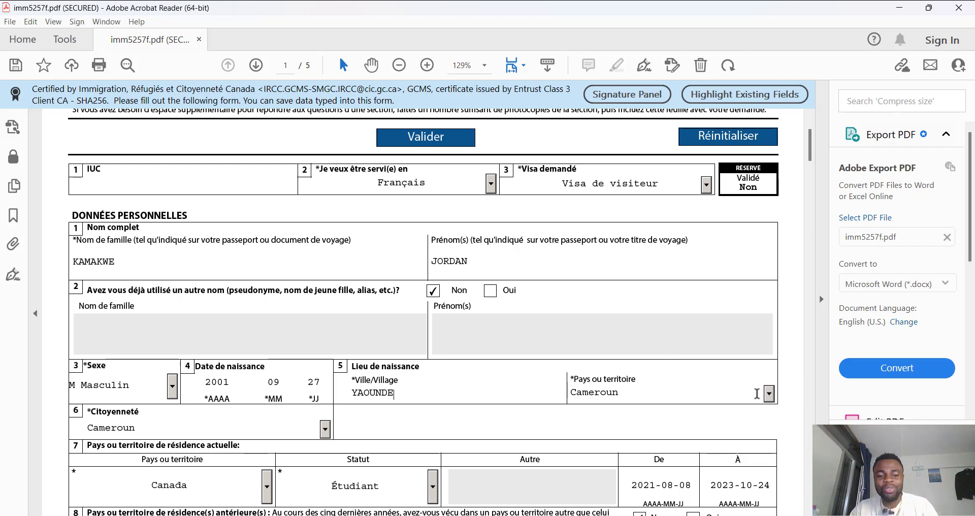
pyautogui.scroll(-2, 704, 431)
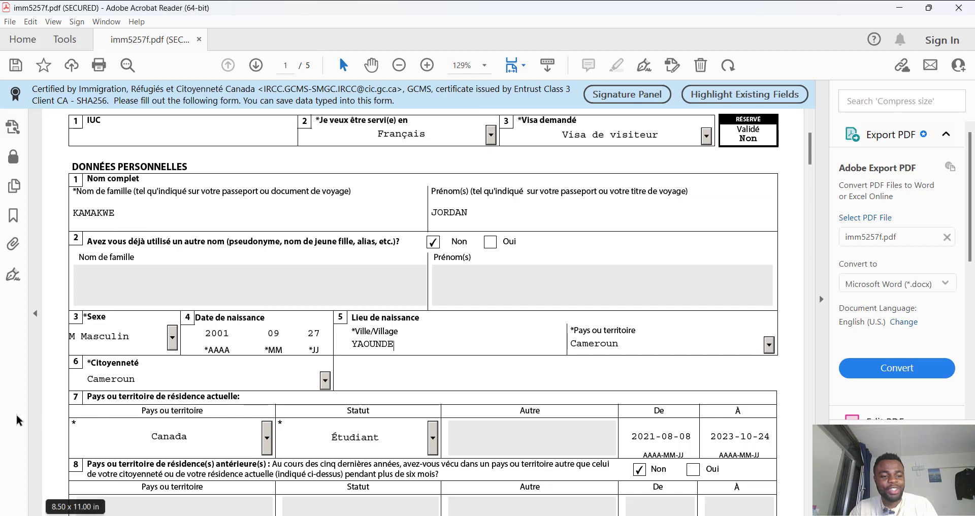
pyautogui.click(769, 345)
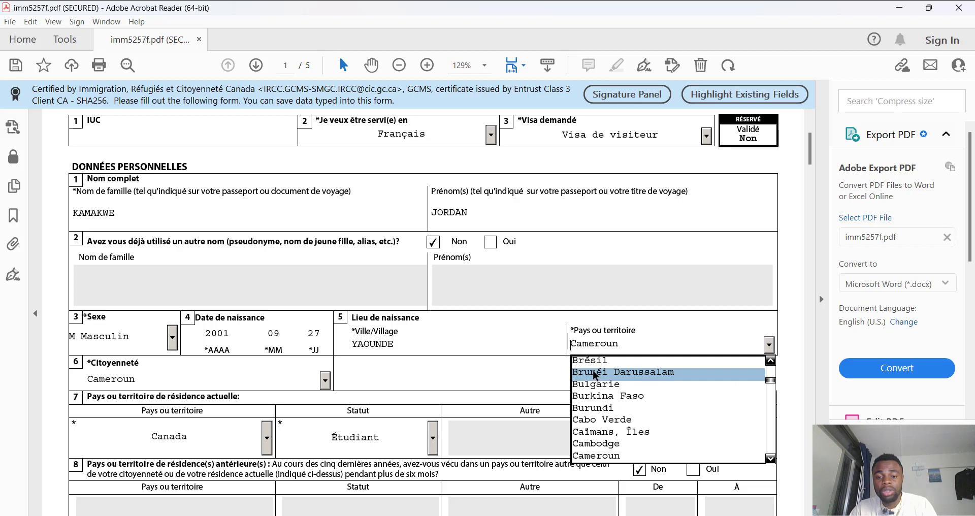
pyautogui.click(670, 338)
# Select Étudiant as the status for the current country of residence.
pyautogui.scroll(-1, 231, 423)
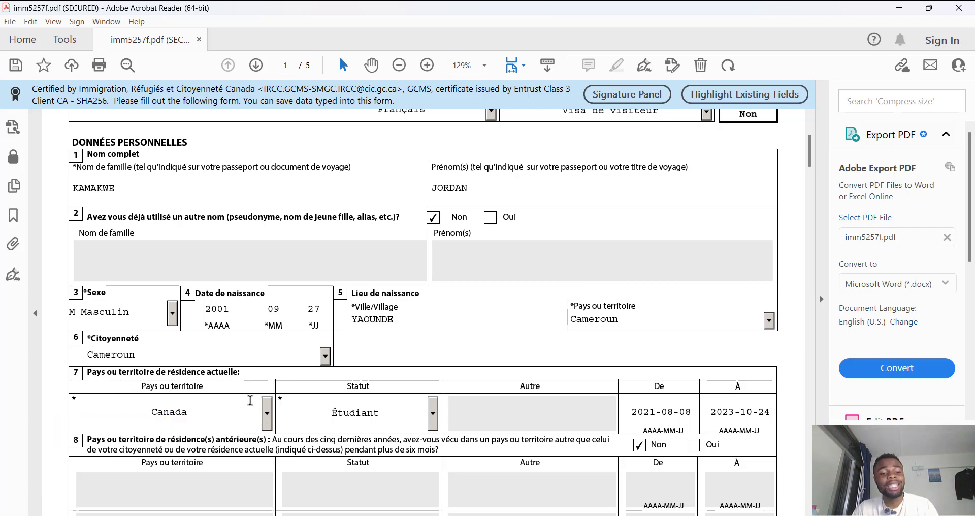
pyautogui.scroll(-1, 255, 401)
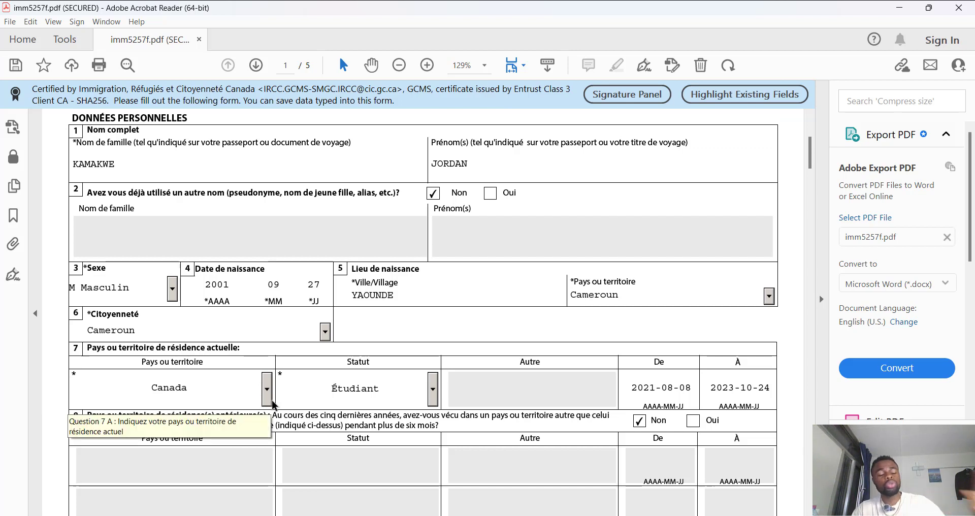
pyautogui.scroll(-1, 273, 404)
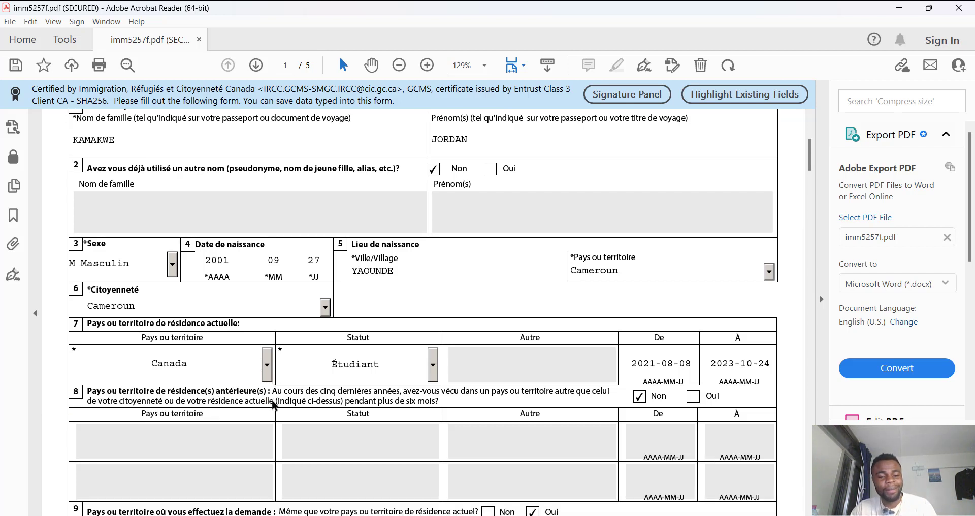
pyautogui.click(434, 365)
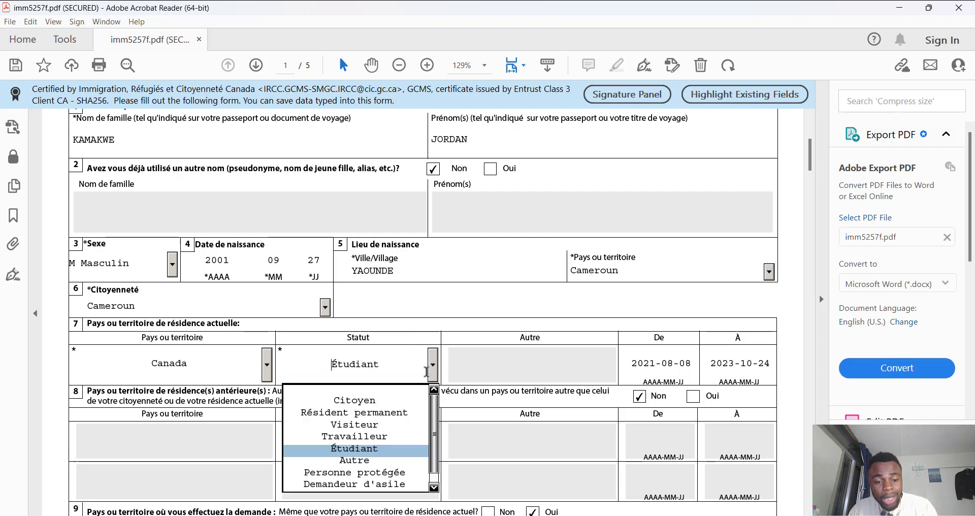
pyautogui.click(376, 447)
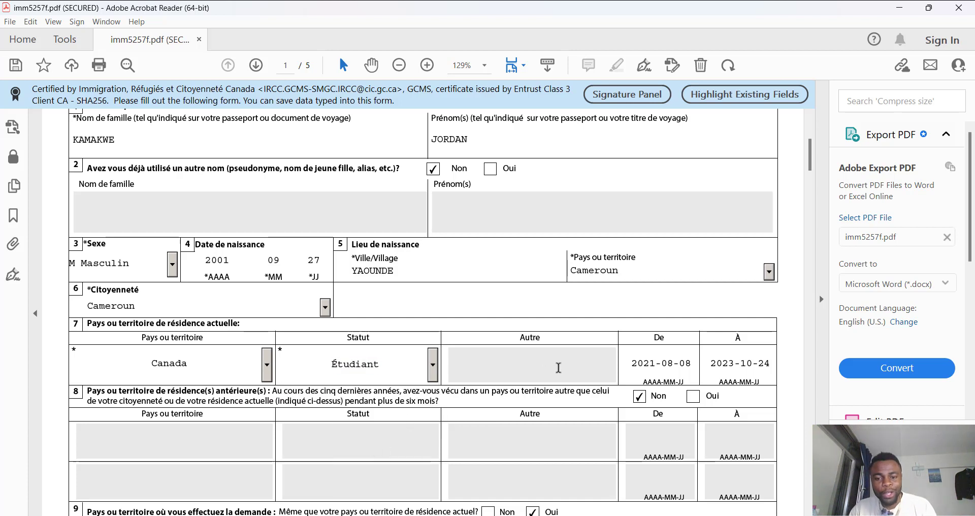
# Look at the start date of the current residence period and its date picker.
pyautogui.scroll(-1, 599, 364)
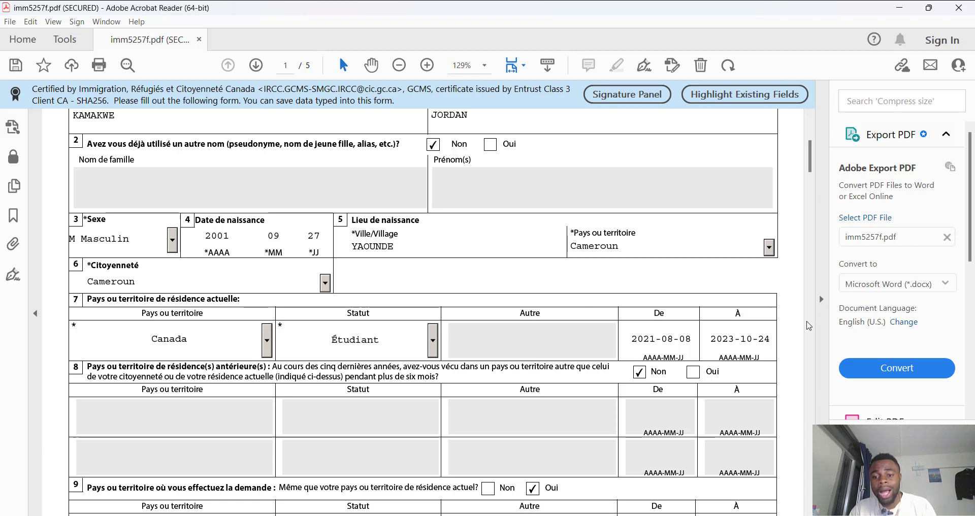
pyautogui.moveTo(631, 344); pyautogui.dragTo(687, 346)
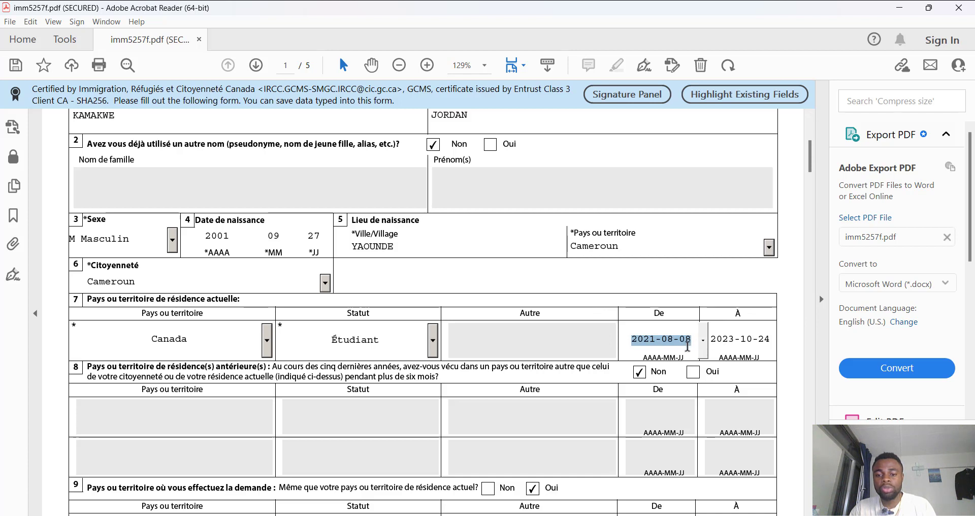
pyautogui.click(703, 341)
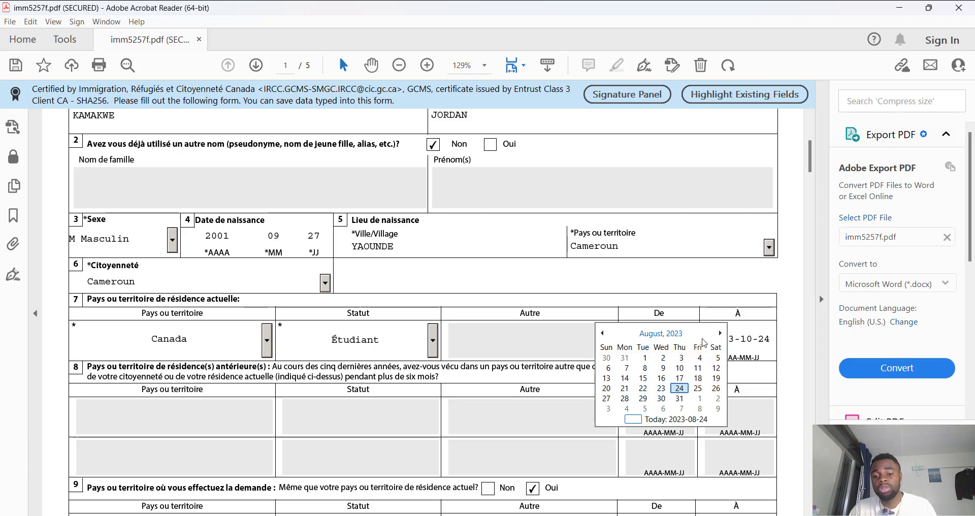
pyautogui.click(690, 297)
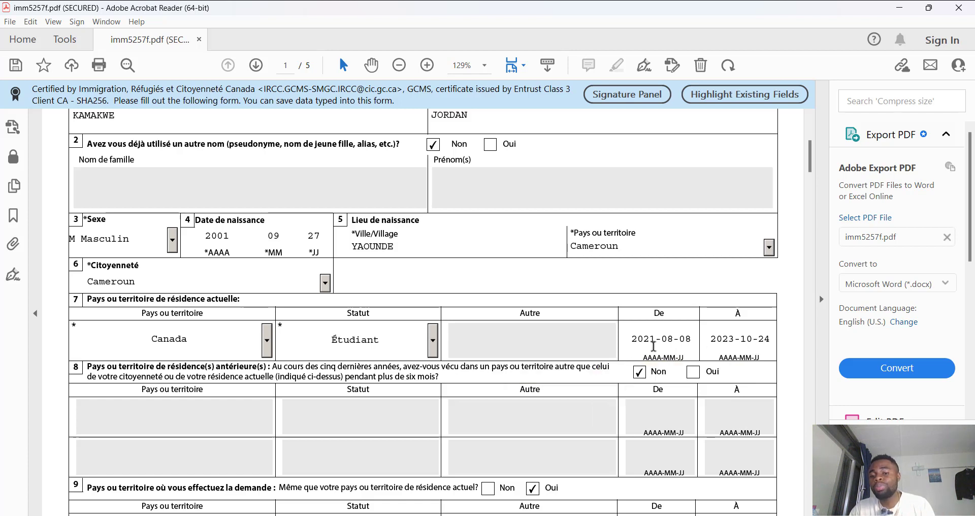
# Review the start and end dates of the current country of residence period.
pyautogui.click(653, 345)
pyautogui.click(742, 343)
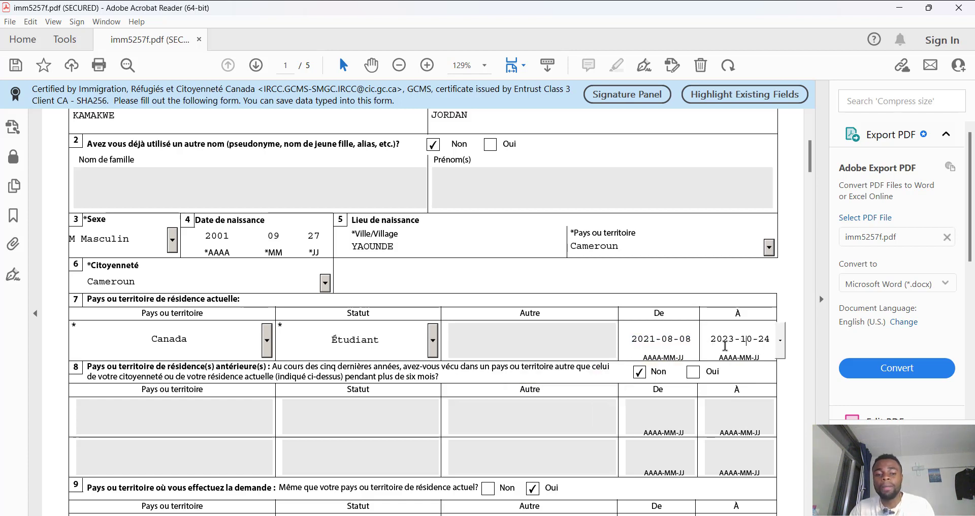
# Try Oui for question 8 on previous countries of residence to see its fields, and set the answer back to Non.
pyautogui.scroll(-1, 493, 408)
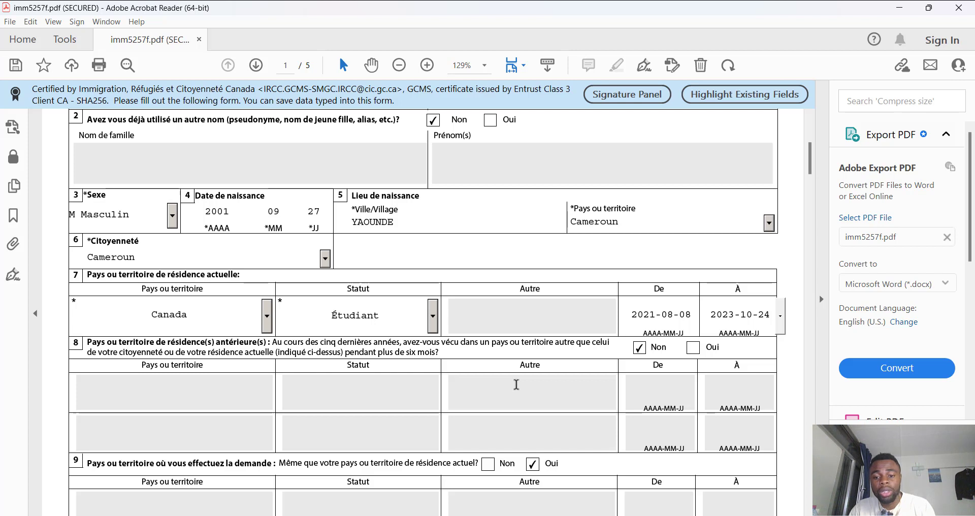
pyautogui.scroll(-1, 516, 384)
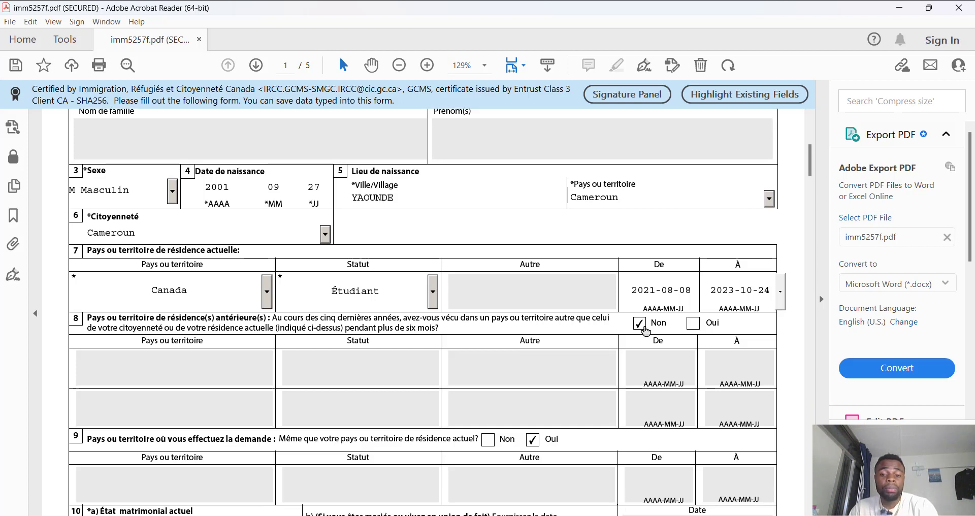
pyautogui.click(642, 328)
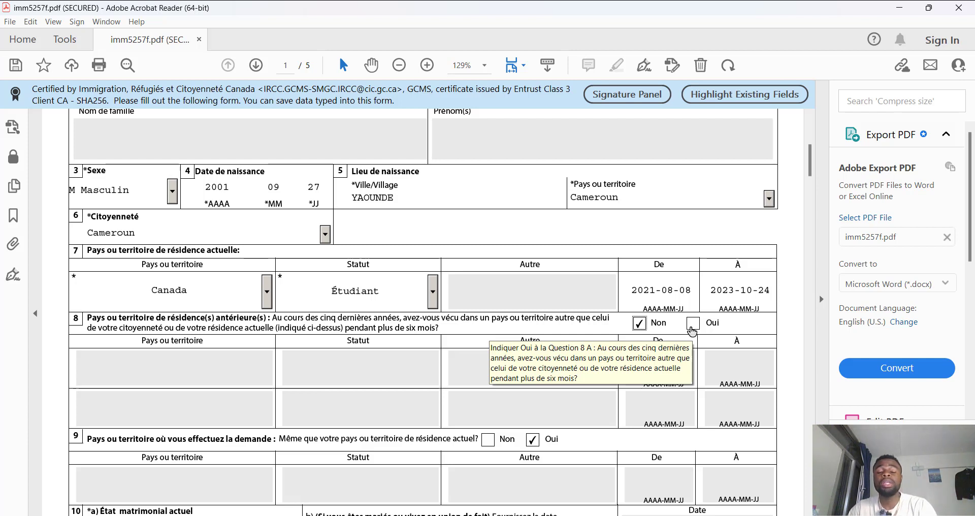
pyautogui.click(693, 324)
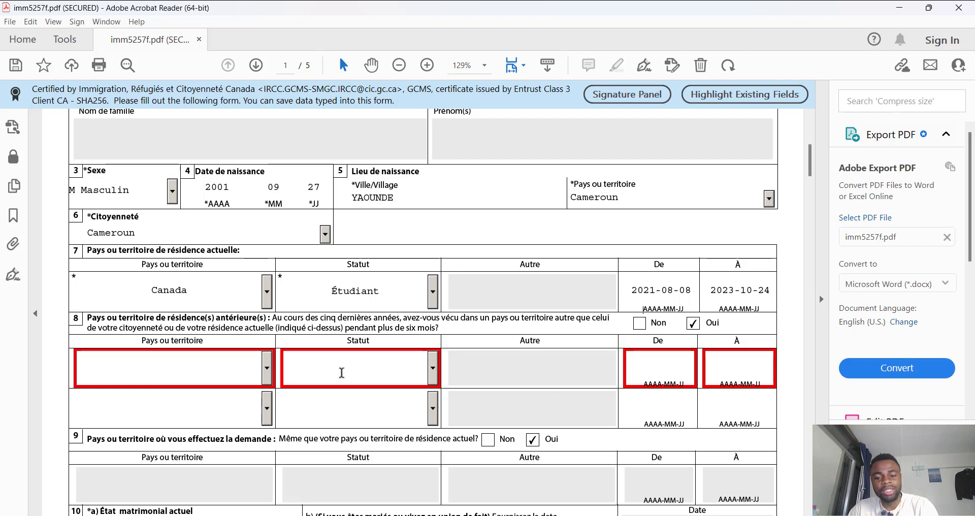
pyautogui.click(641, 326)
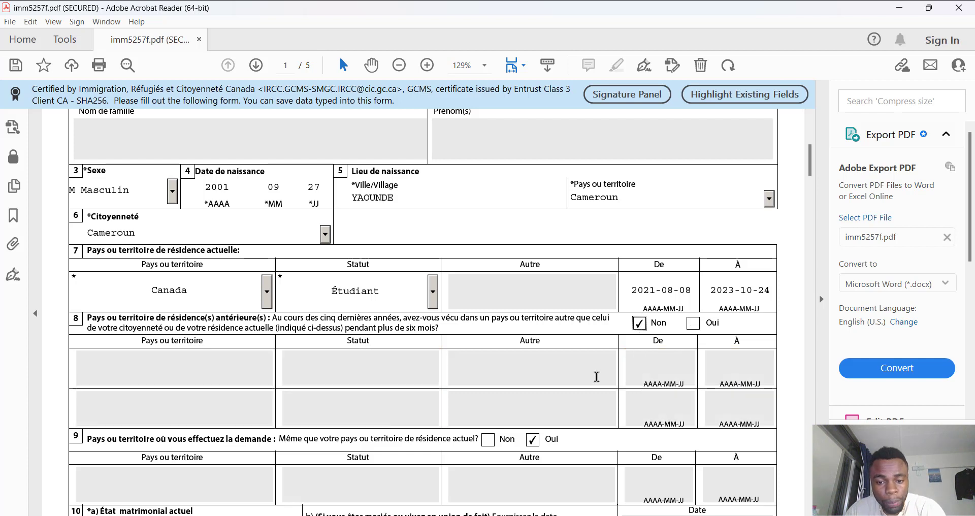
# Try Non for question 9 on applying from the current country of residence, and set the answer back to Oui.
pyautogui.scroll(-5, 589, 378)
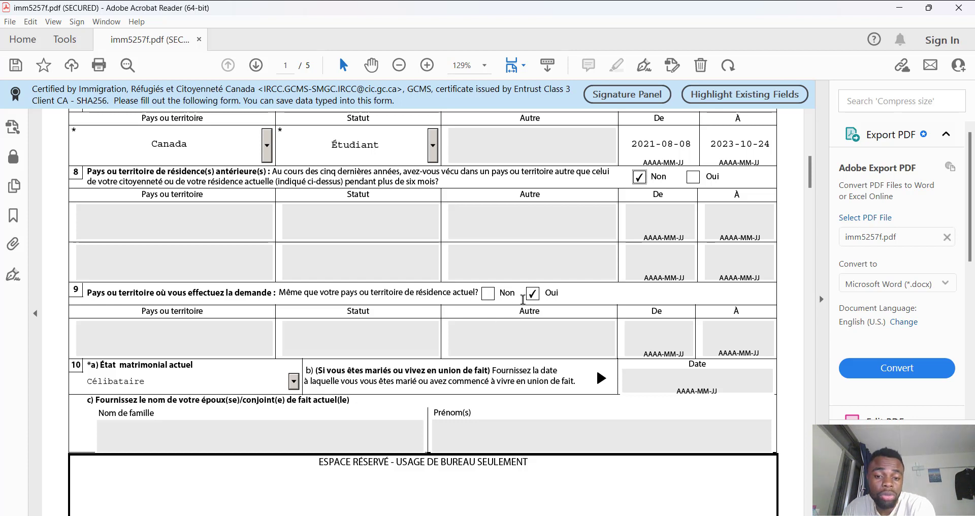
pyautogui.click(489, 295)
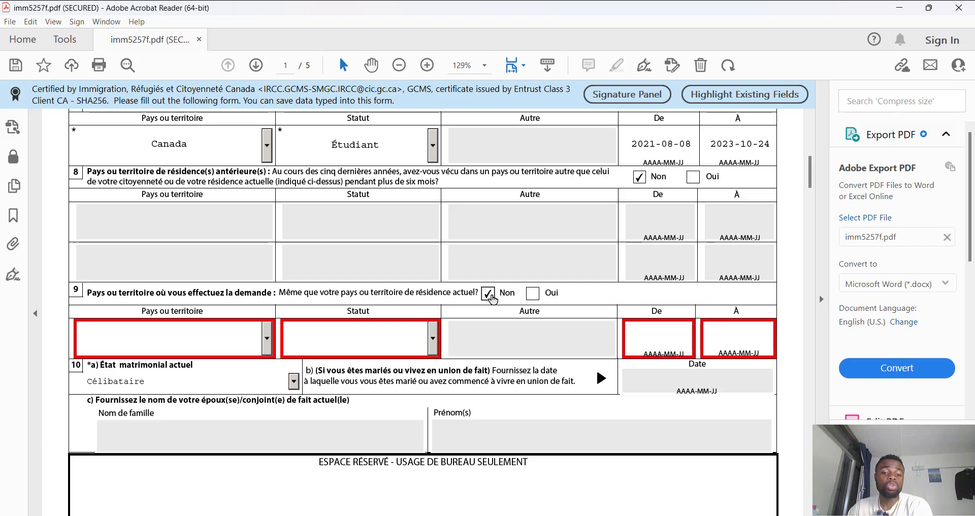
pyautogui.click(533, 293)
# Select Célibataire as the current marital status in question 10 and review the other available options.
pyautogui.scroll(-1, 502, 320)
pyautogui.scroll(-3, 500, 326)
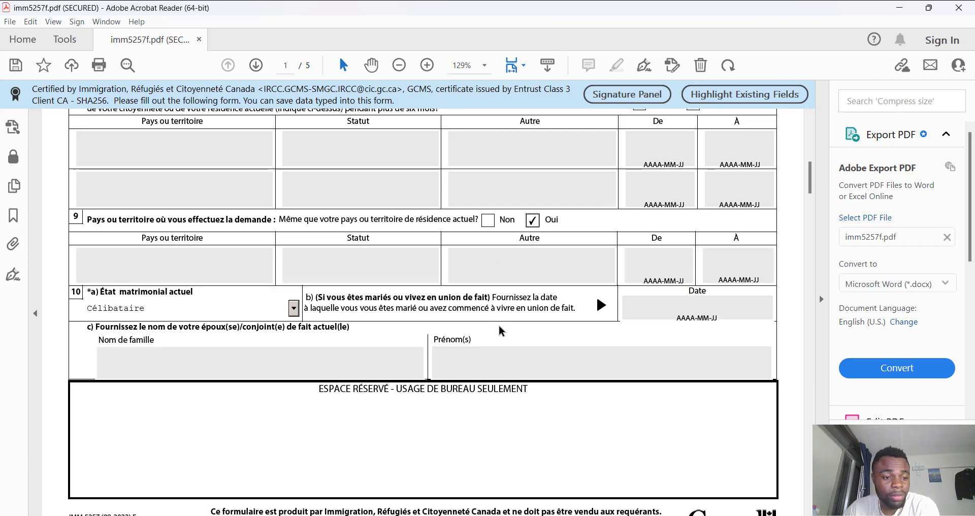
pyautogui.moveTo(88, 287); pyautogui.dragTo(91, 288)
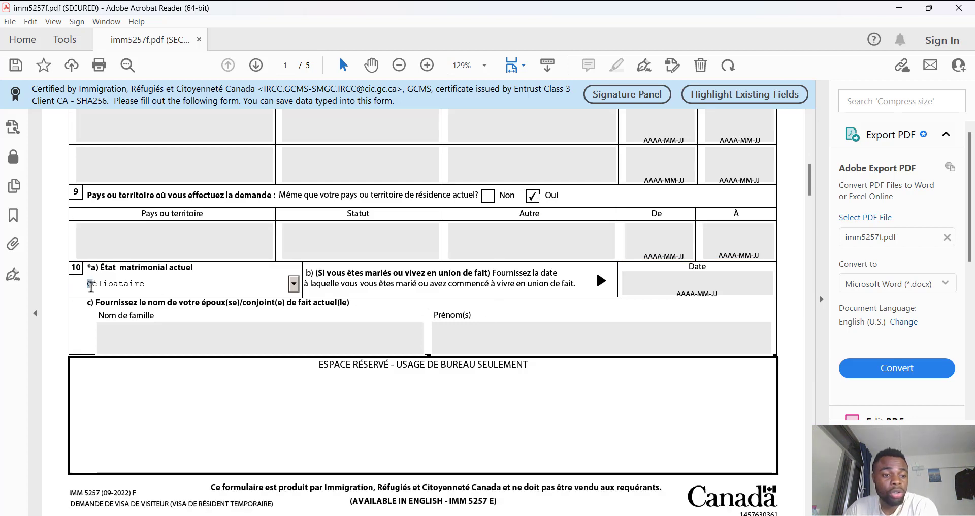
pyautogui.click(293, 285)
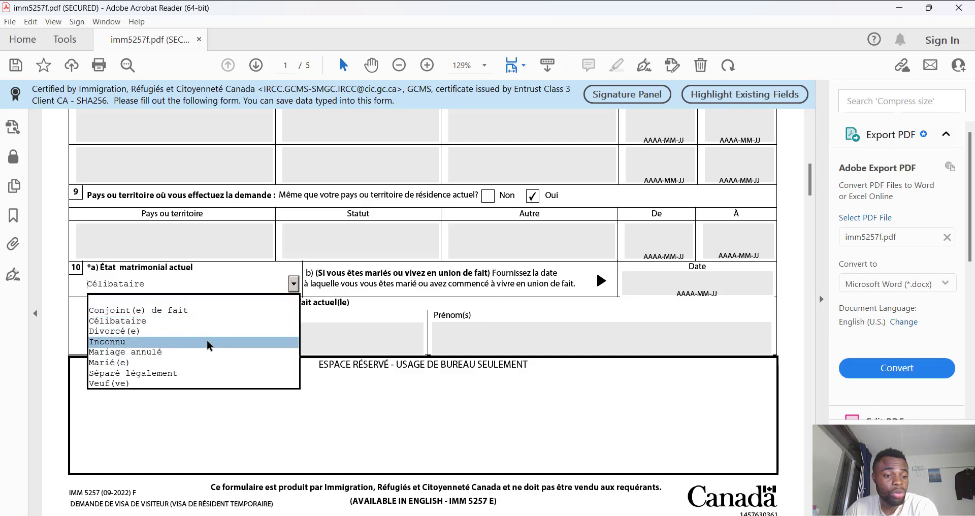
pyautogui.click(211, 321)
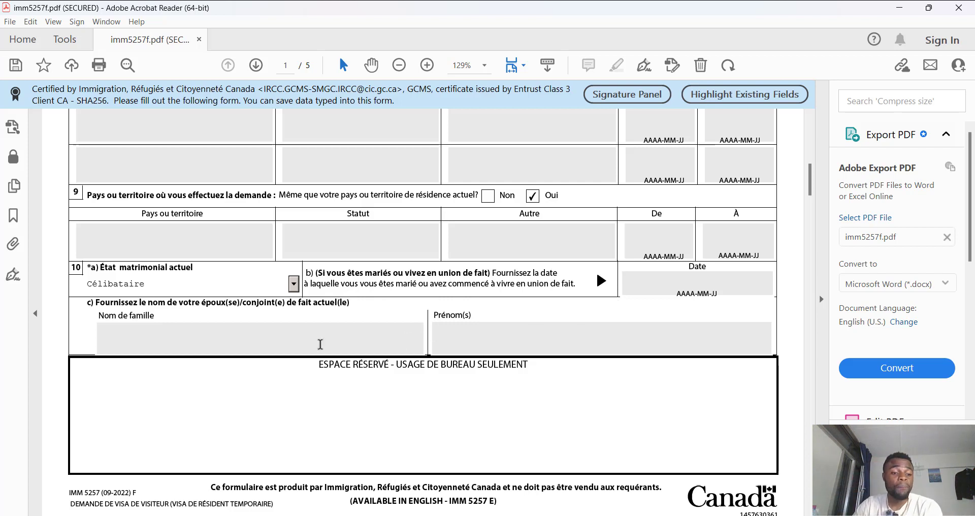
pyautogui.click(294, 285)
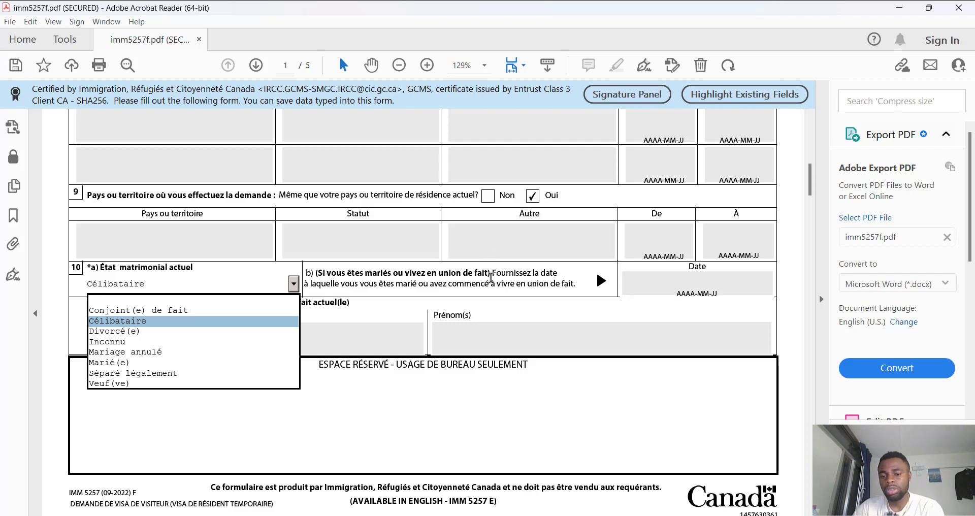
pyautogui.press('Escape')
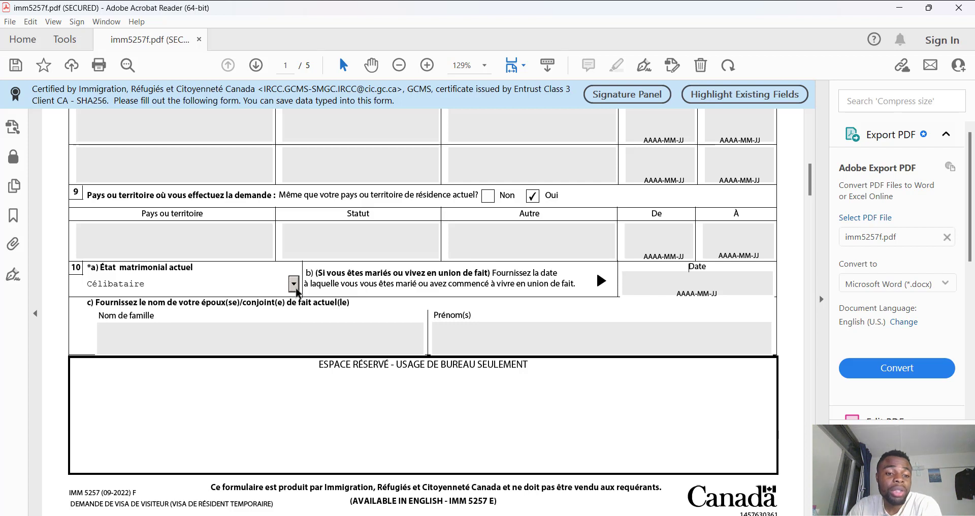
# Examine the spouse fields, the previous marriage details in question 11 and the language questions on page 2.
pyautogui.scroll(-1, 330, 282)
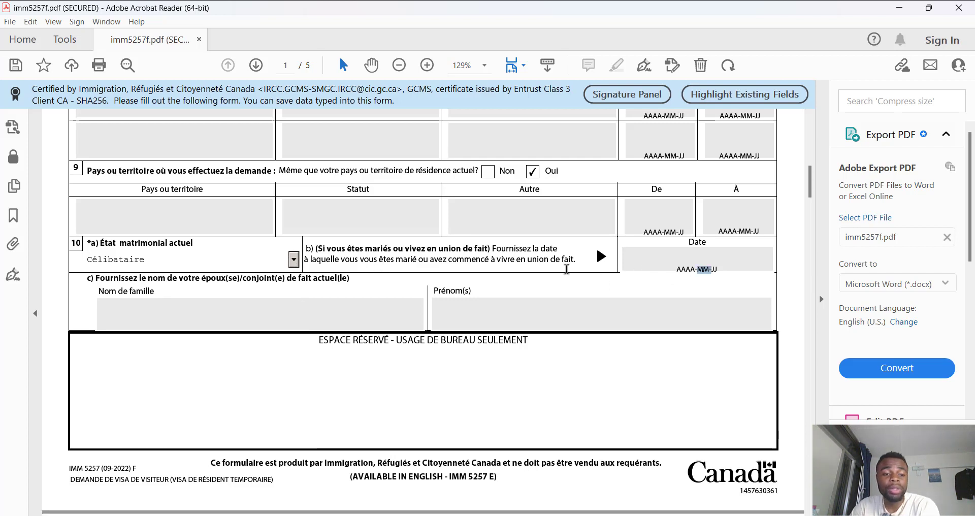
pyautogui.scroll(-1, 329, 299)
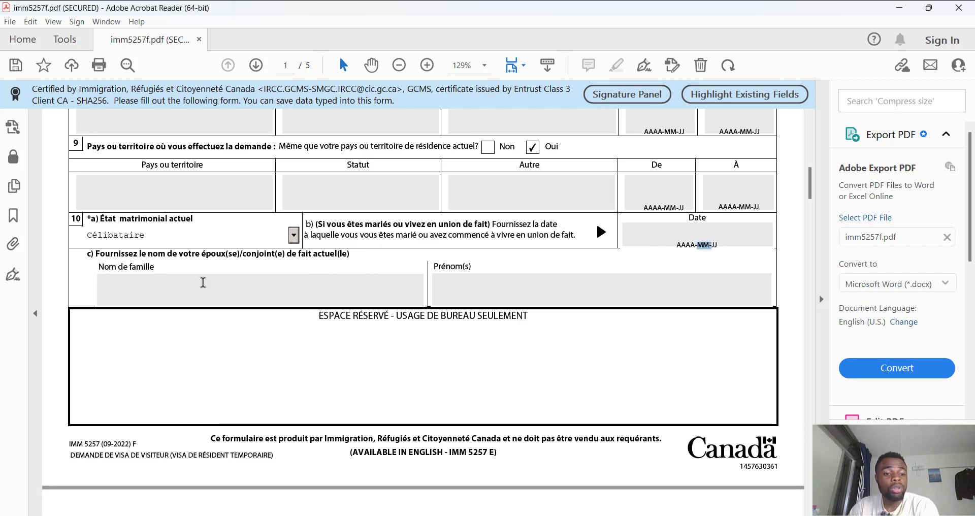
pyautogui.scroll(-1, 287, 299)
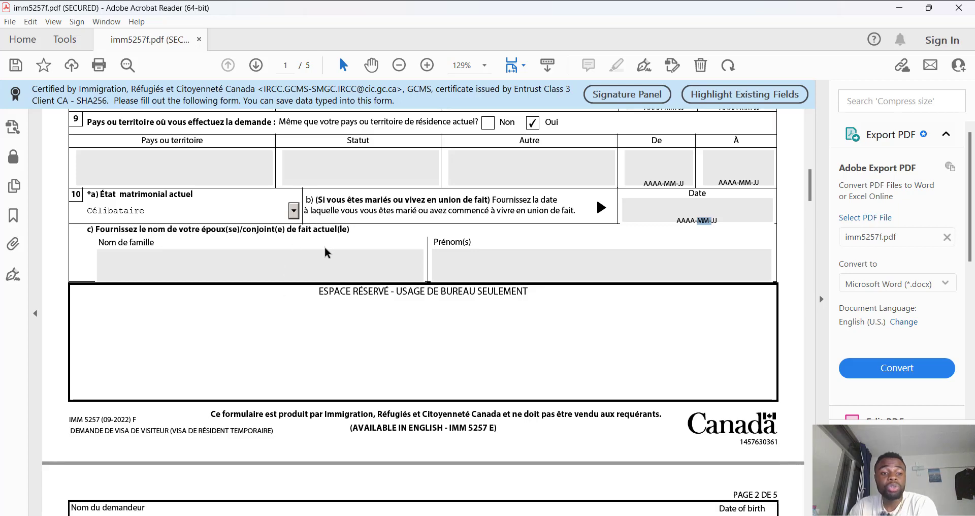
pyautogui.scroll(-9, 308, 264)
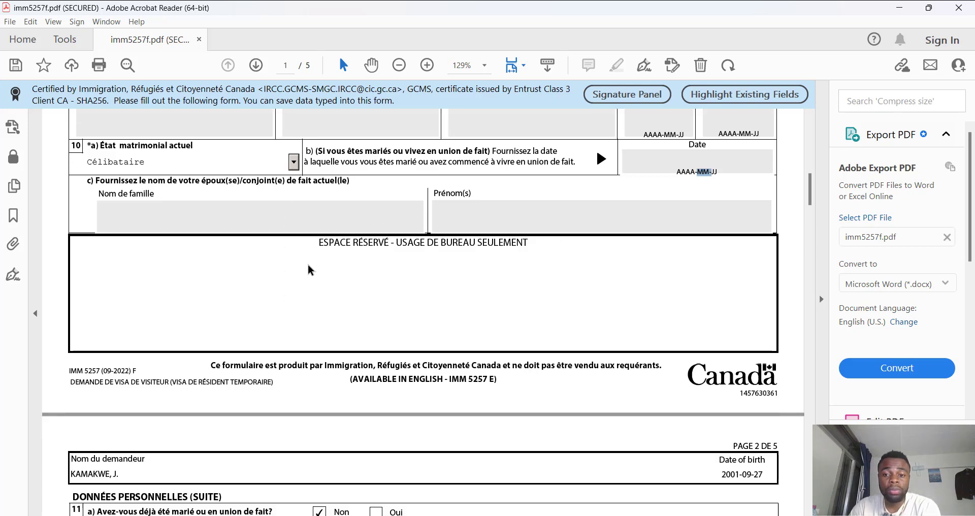
pyautogui.scroll(-8, 314, 275)
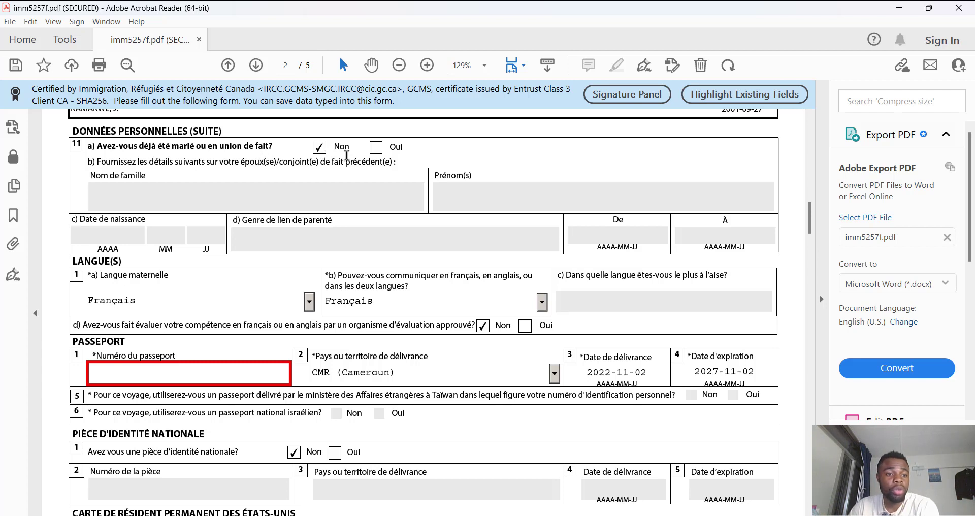
pyautogui.scroll(1, 254, 188)
pyautogui.scroll(-3, 254, 197)
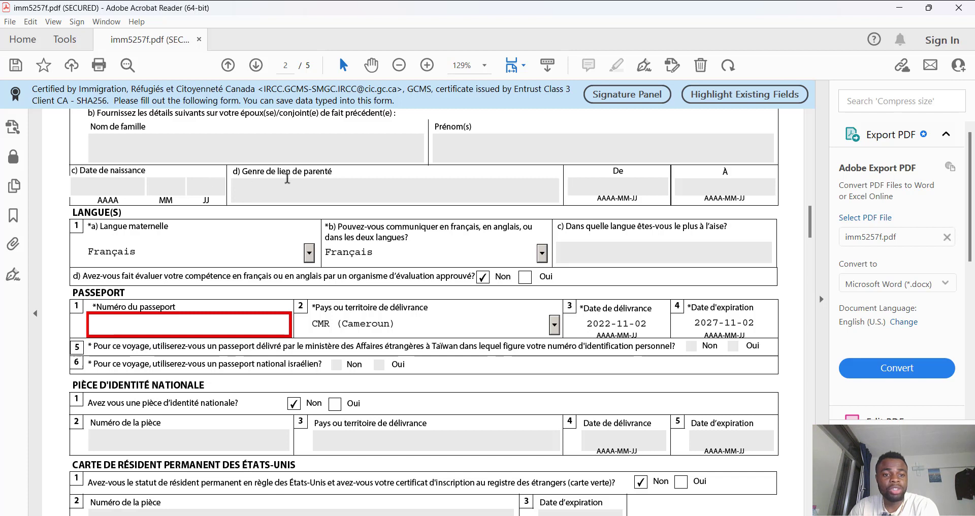
pyautogui.scroll(2, 323, 179)
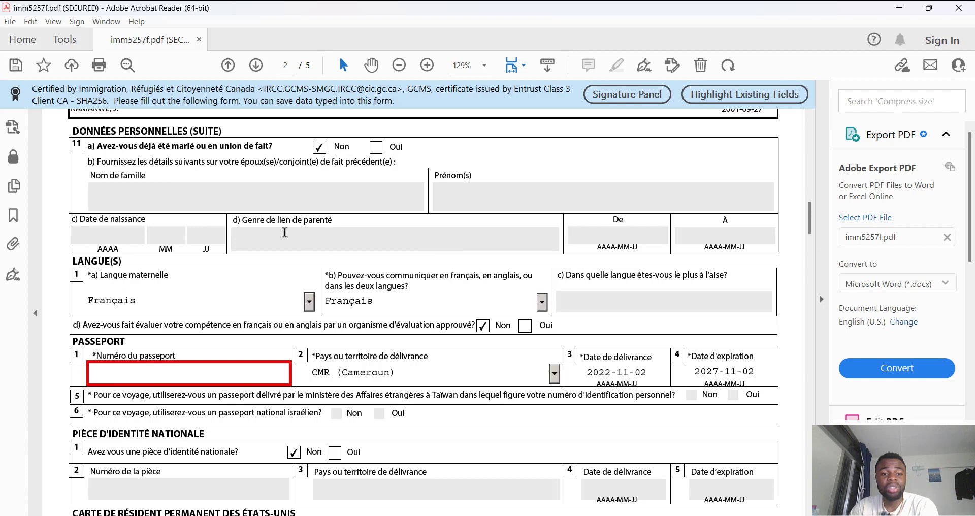
pyautogui.scroll(-1, 157, 218)
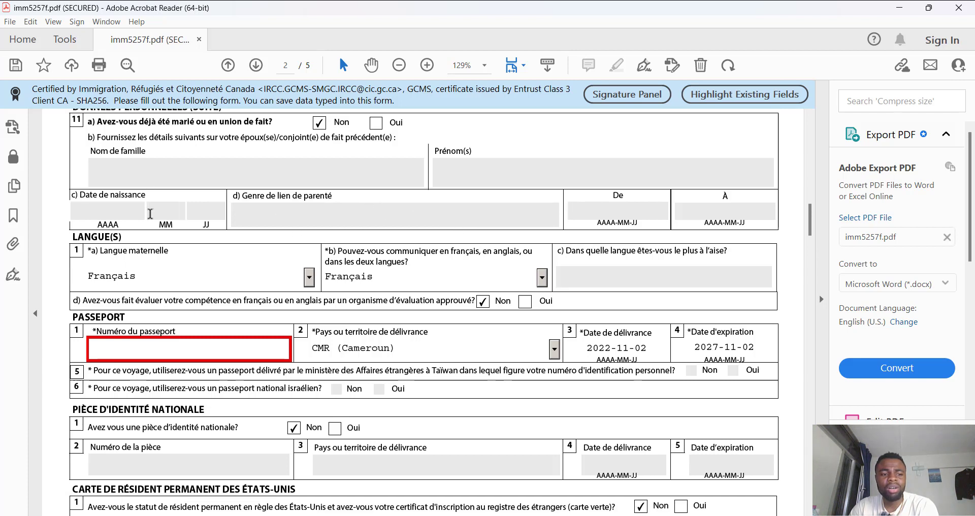
pyautogui.scroll(1, 182, 195)
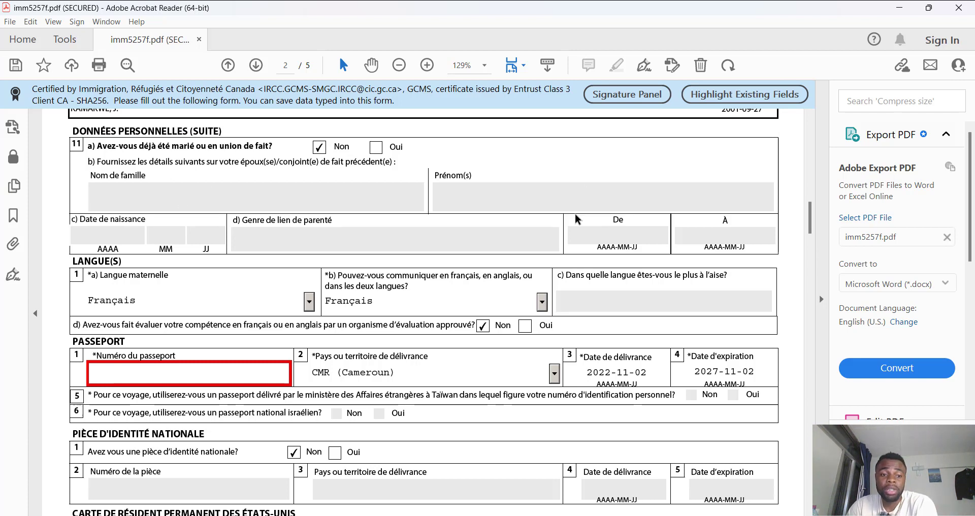
pyautogui.scroll(-3, 568, 219)
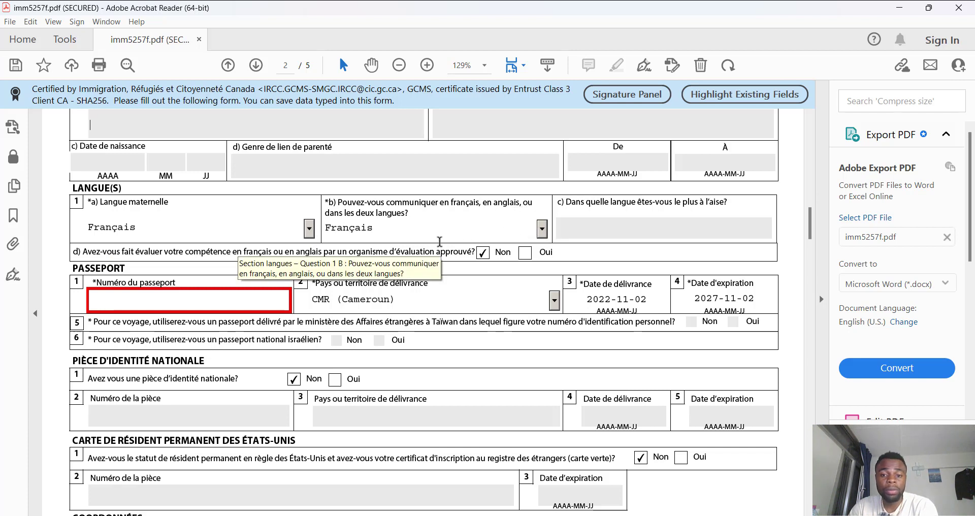
pyautogui.scroll(-1, 440, 241)
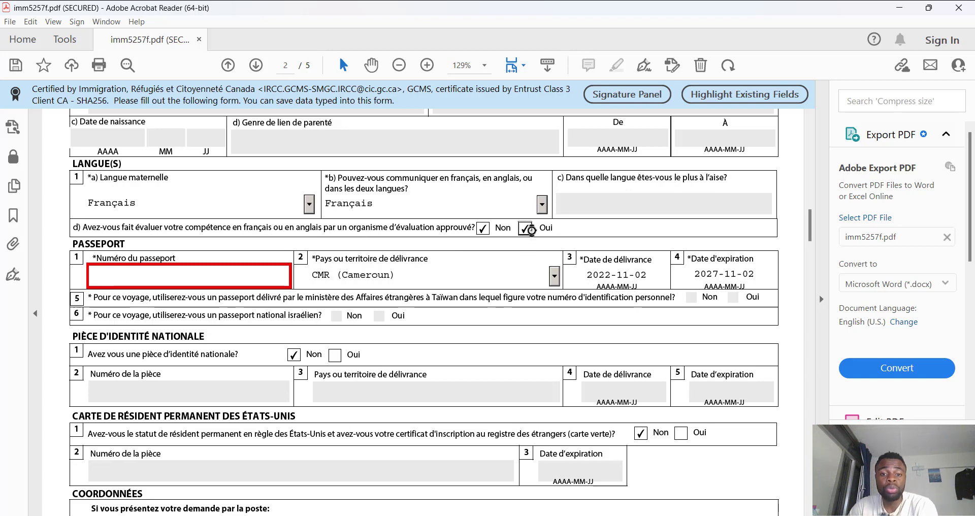
# Fill in the passport number and review the passport's issue date, expiry date and Taiwan and Israel questions.
pyautogui.scroll(-1, 418, 244)
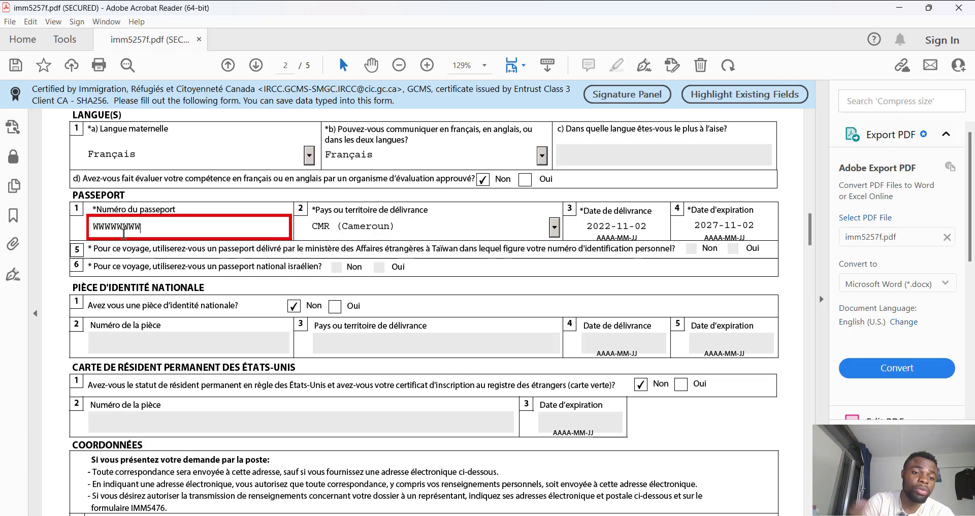
pyautogui.click(239, 212)
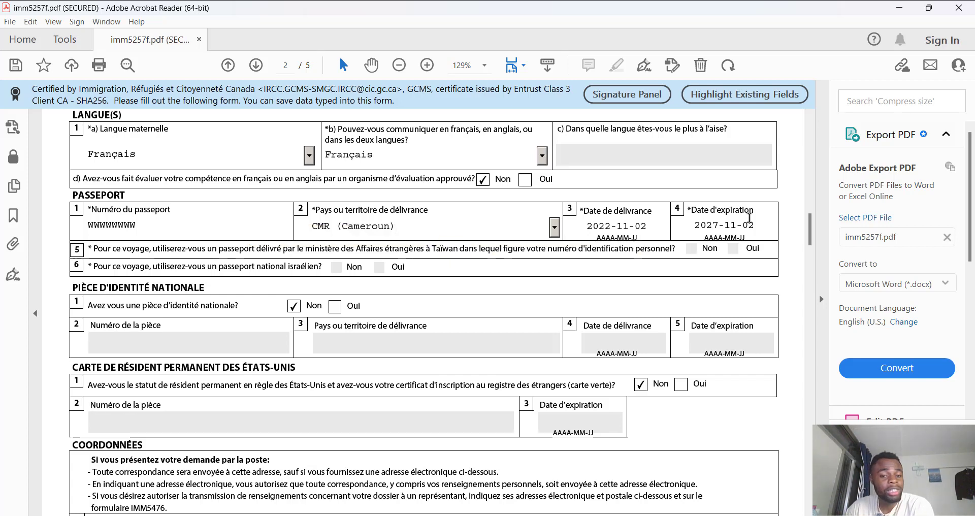
pyautogui.moveTo(749, 222); pyautogui.dragTo(739, 222)
pyautogui.doubleClick(608, 224)
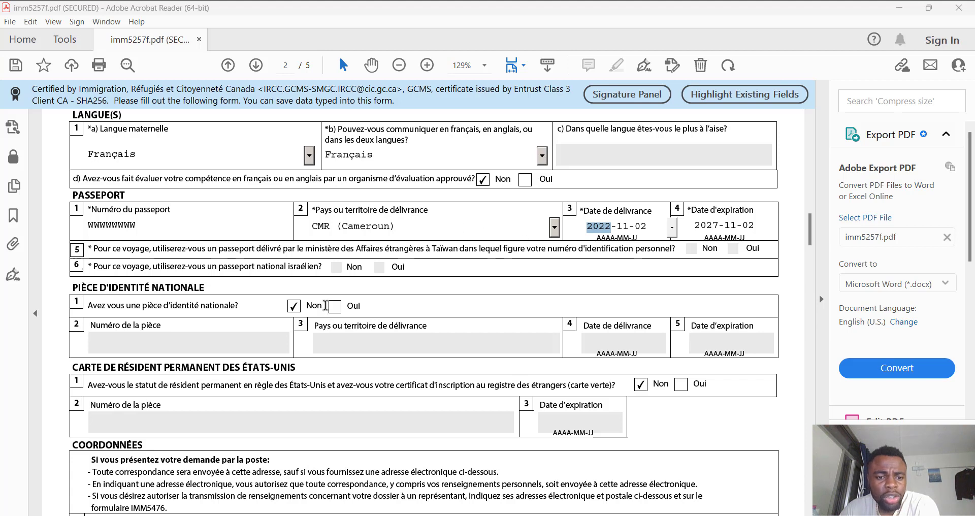
pyautogui.moveTo(320, 273); pyautogui.dragTo(429, 273)
pyautogui.click(373, 277)
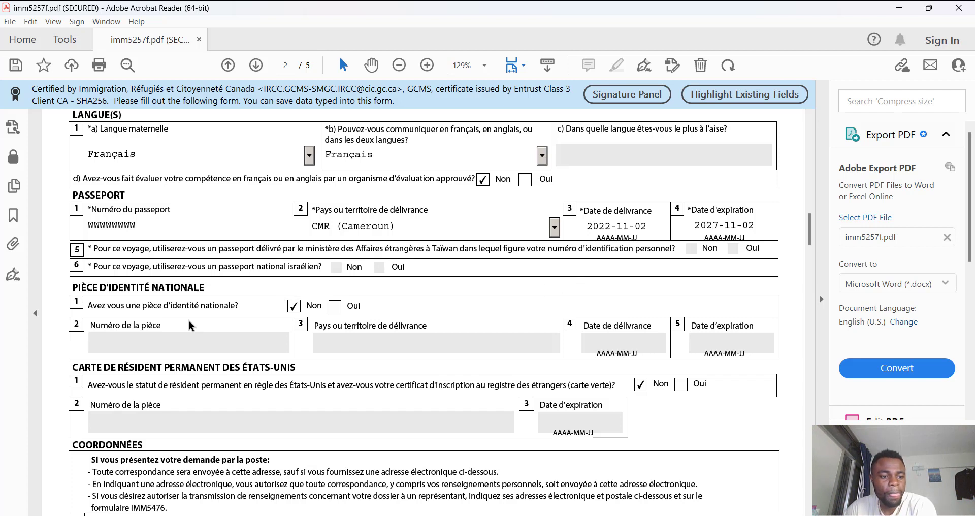
# Try Oui for having a national identity document, and set the answer back to Non.
pyautogui.scroll(-1, 261, 316)
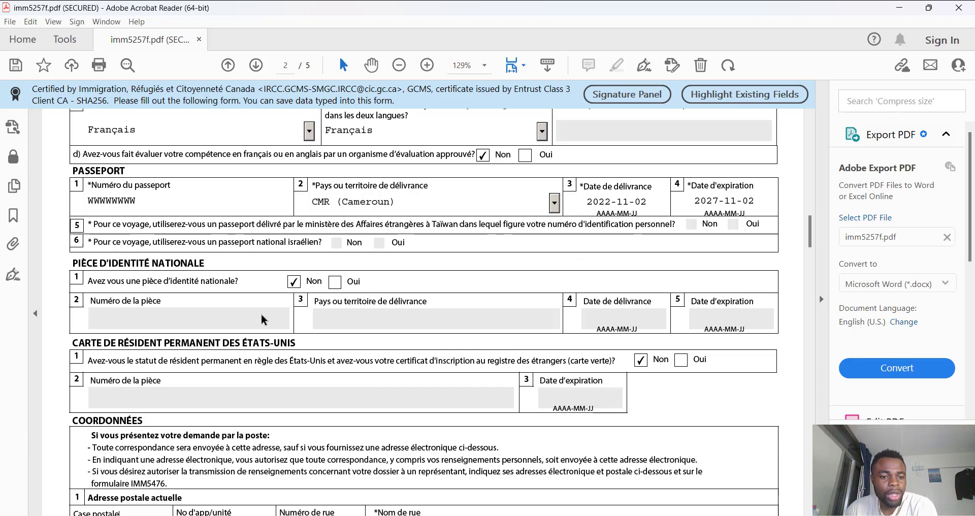
pyautogui.scroll(-1, 261, 319)
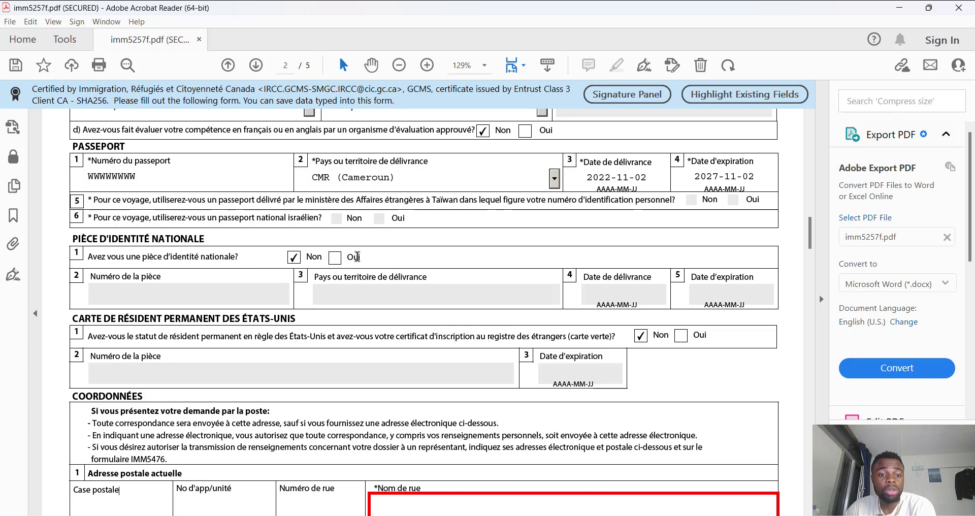
pyautogui.click(335, 259)
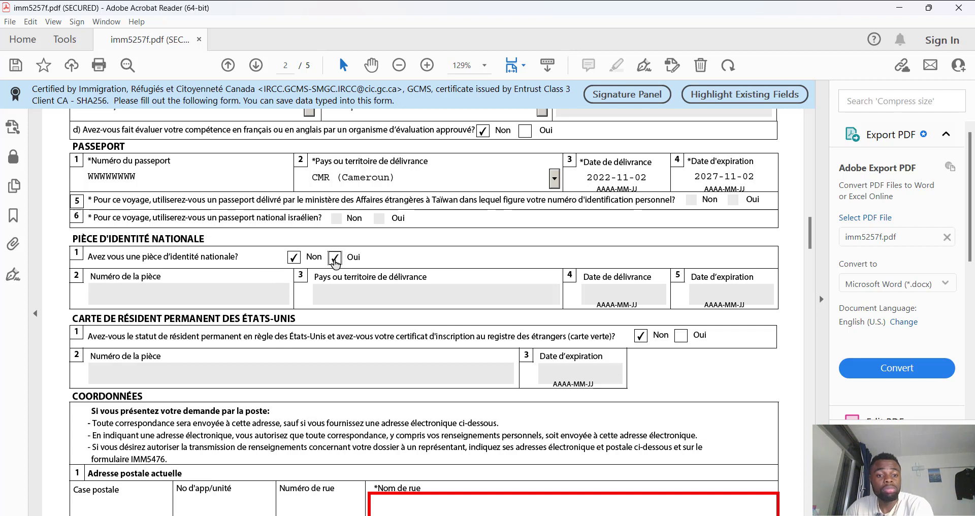
pyautogui.click(294, 258)
# Try Oui for holding United States permanent resident status to see its fields, and set the answer back to Non.
pyautogui.scroll(-2, 277, 260)
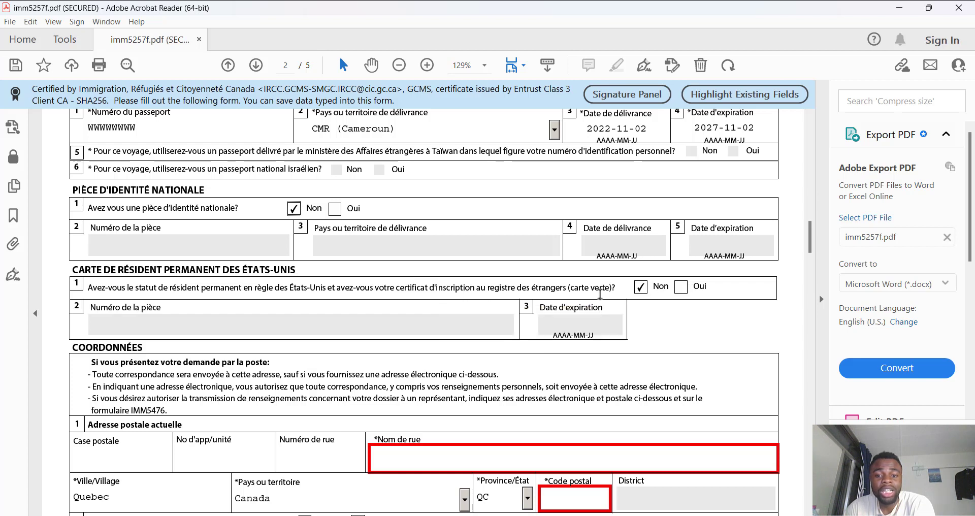
pyautogui.click(681, 287)
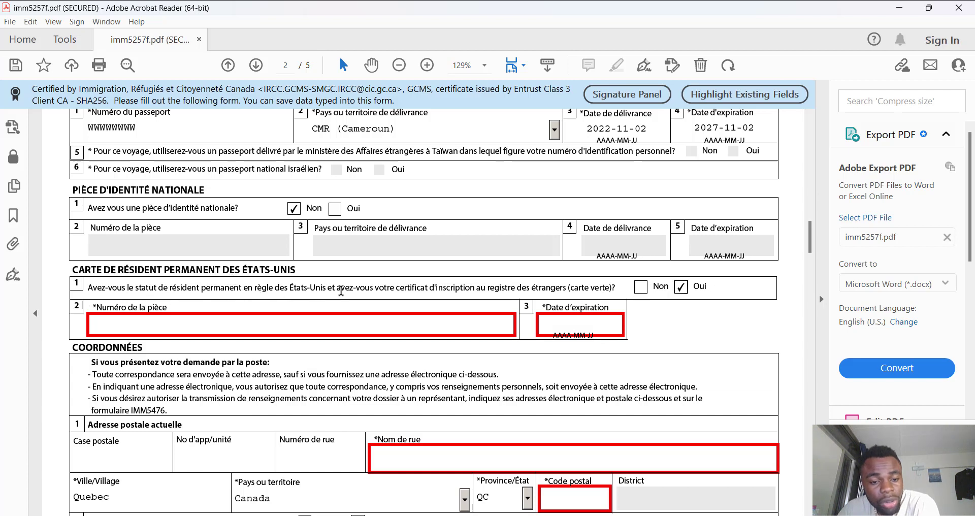
pyautogui.click(640, 287)
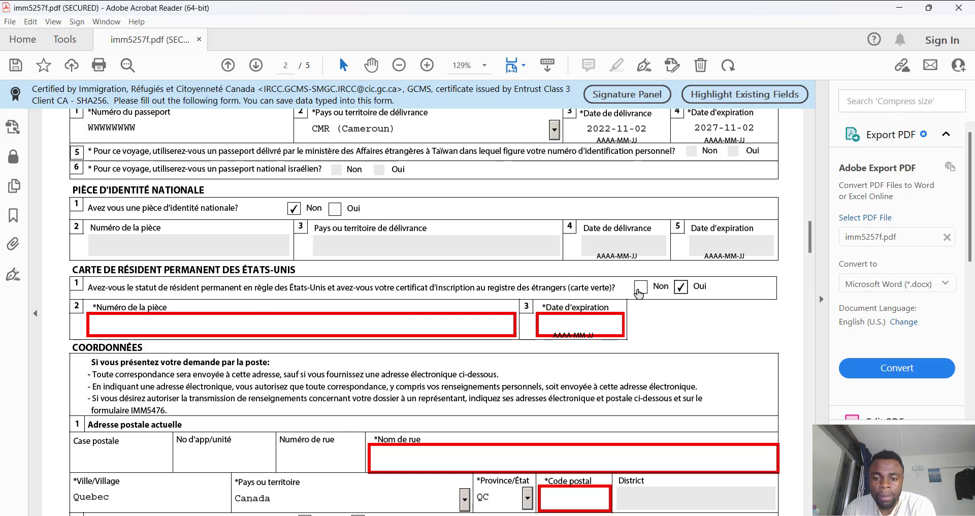
# Fill in the street name of the current mailing address in the contact details.
pyautogui.scroll(-3, 522, 305)
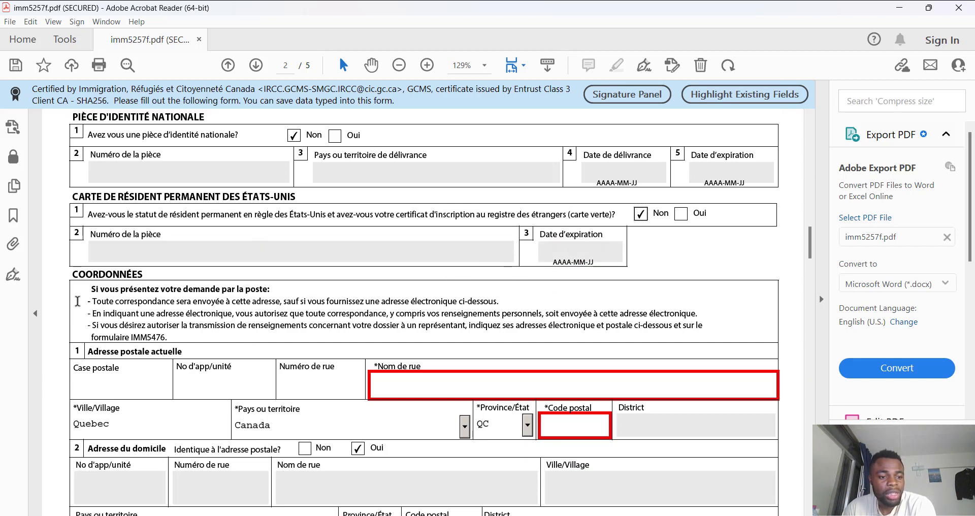
pyautogui.scroll(-2, 86, 301)
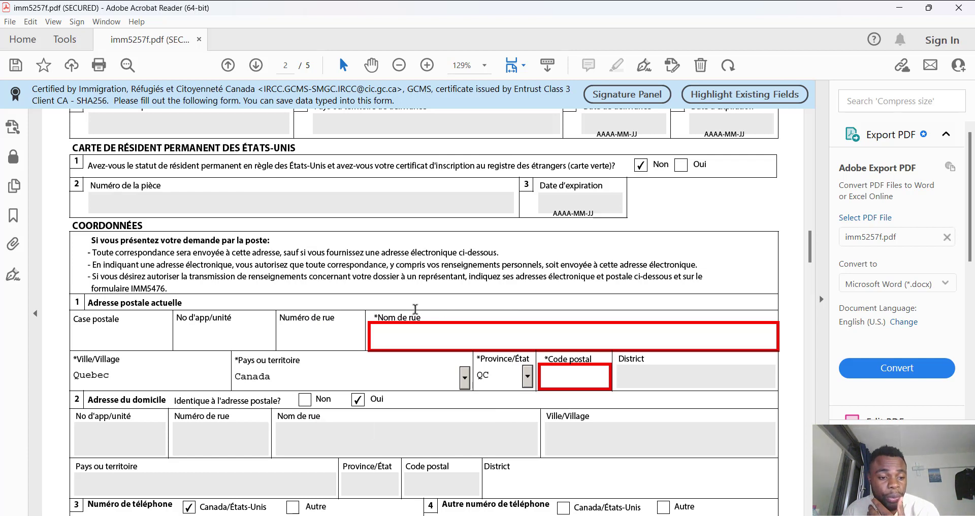
pyautogui.scroll(-1, 414, 308)
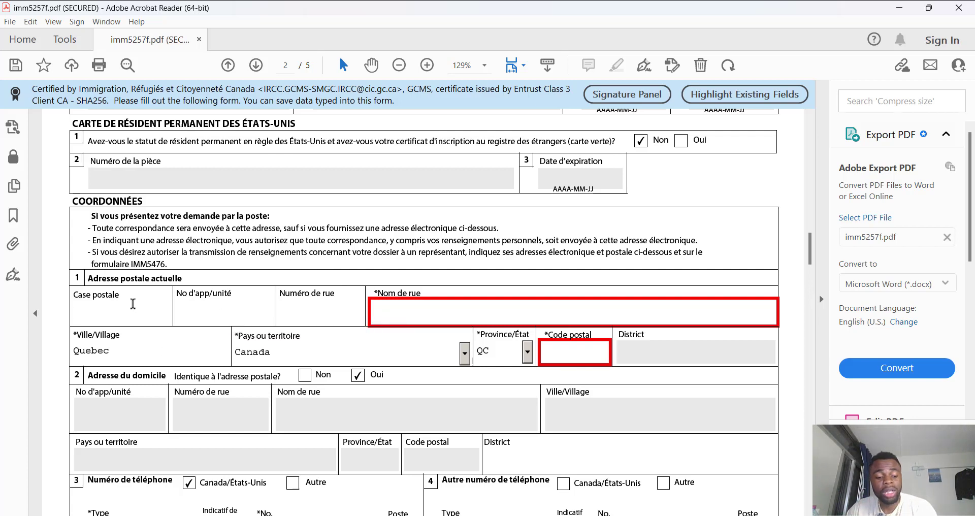
pyautogui.click(226, 304)
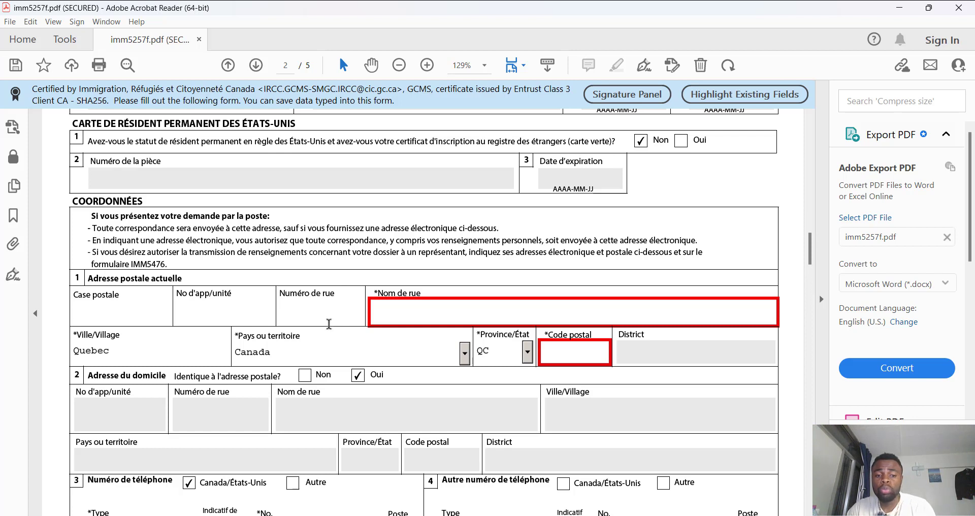
pyautogui.click(401, 304)
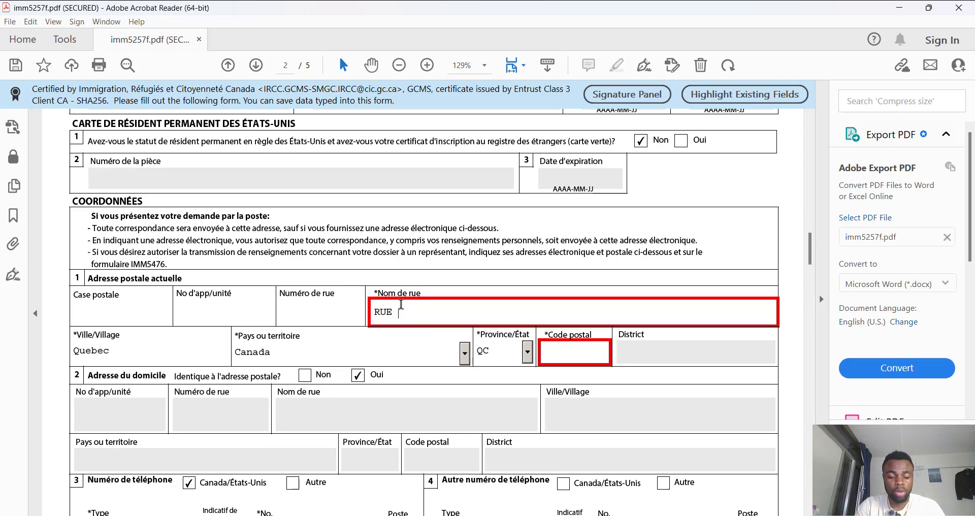
pyautogui.press('BackSpace')
pyautogui.press('BackSpace')
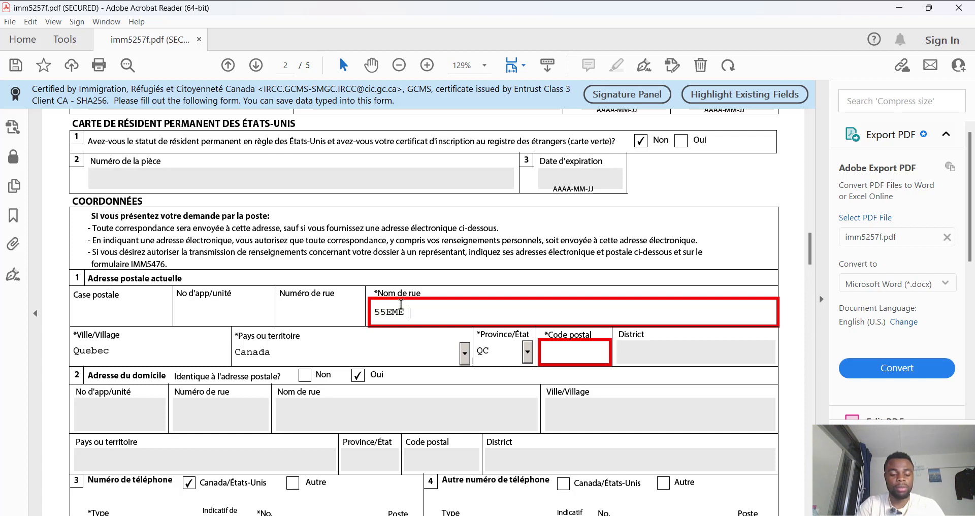
pyautogui.write('EB')
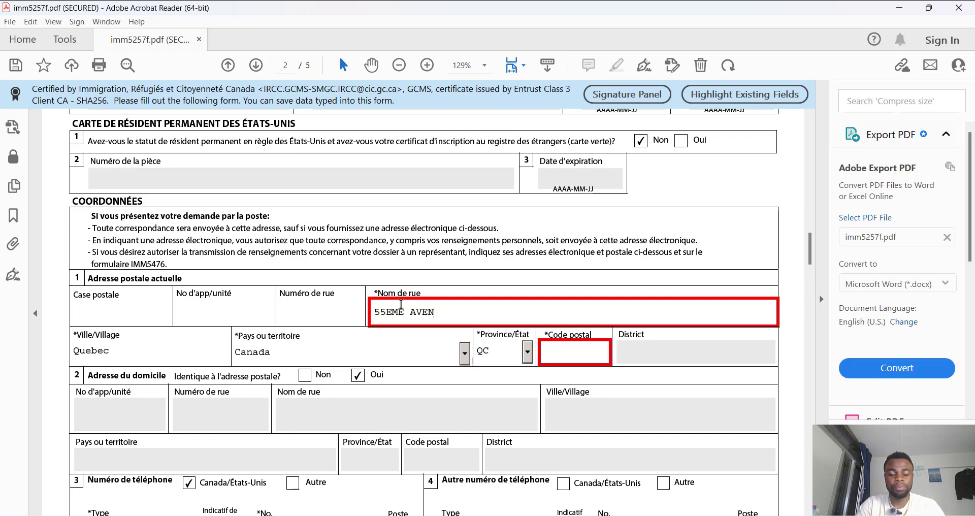
pyautogui.write('UE')
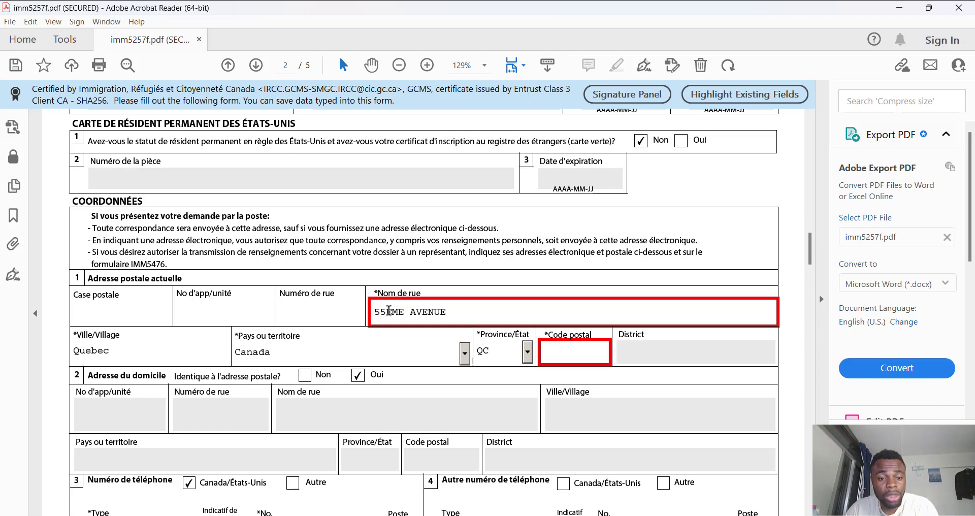
pyautogui.click(388, 311)
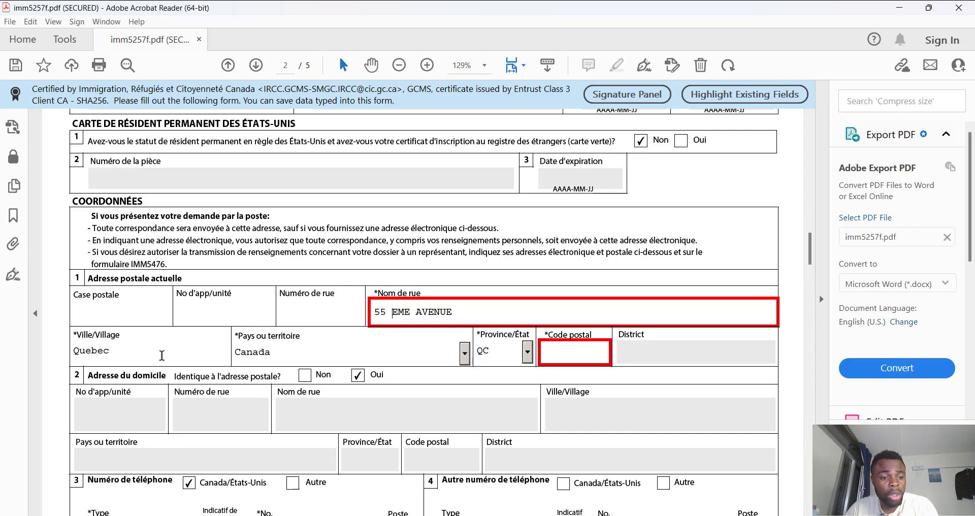
# Review the mailing address's city and country, and fill in its postal code.
pyautogui.moveTo(110, 351); pyautogui.dragTo(71, 352)
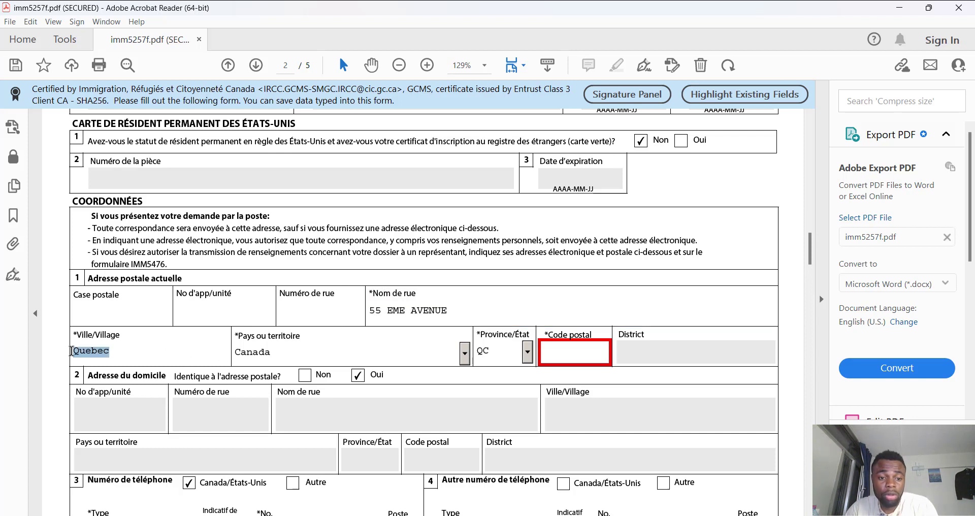
pyautogui.click(302, 354)
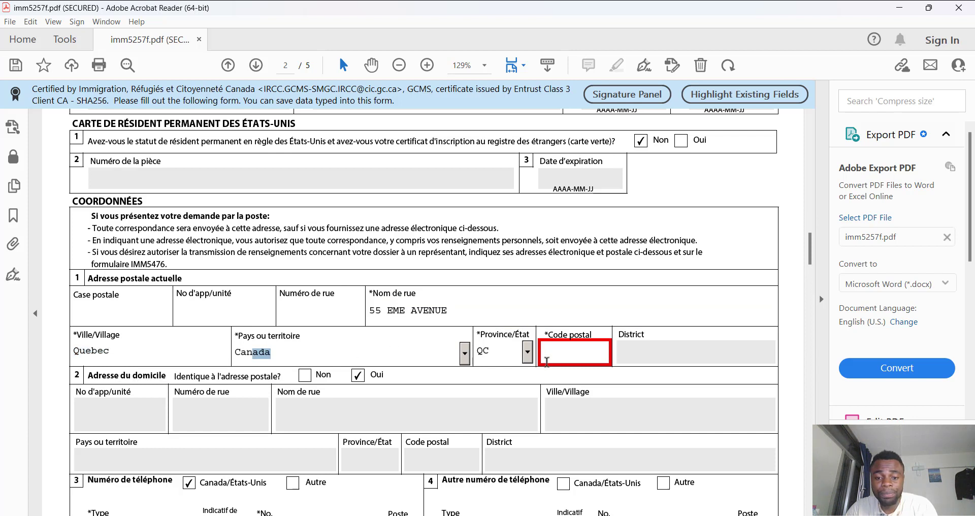
pyautogui.click(571, 357)
pyautogui.write('DSDSDS')
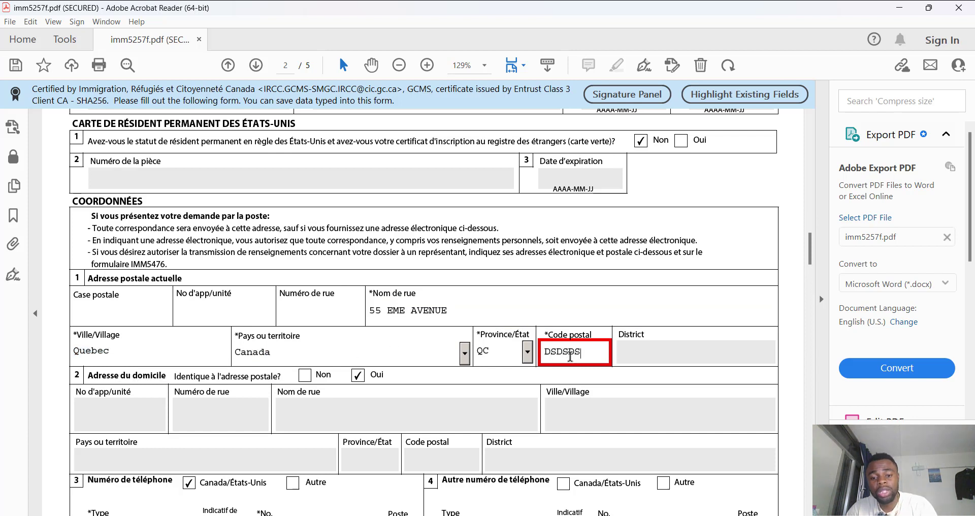
pyautogui.click(650, 309)
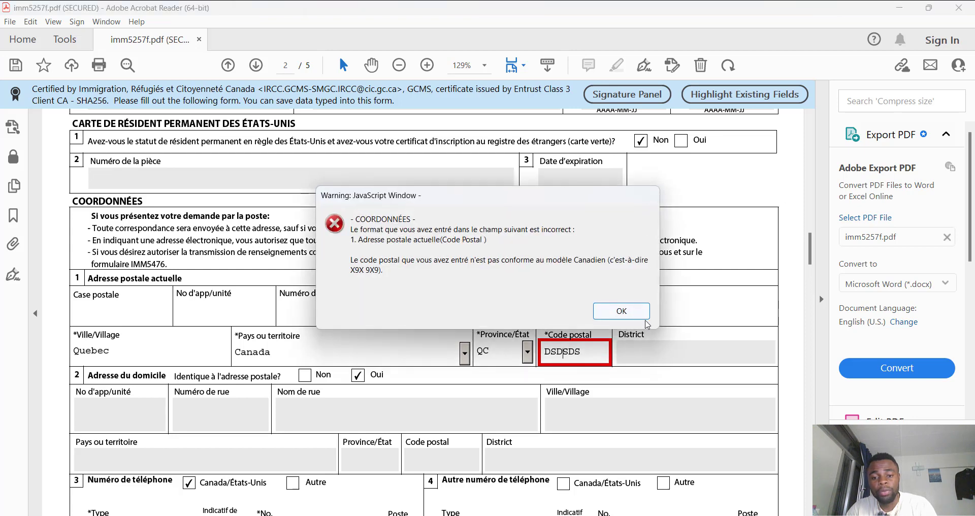
pyautogui.click(634, 311)
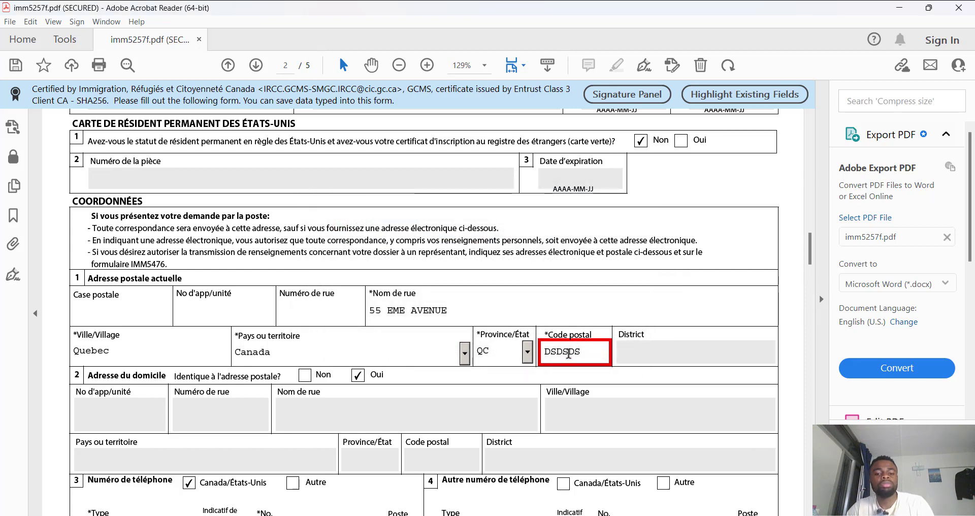
pyautogui.click(569, 354)
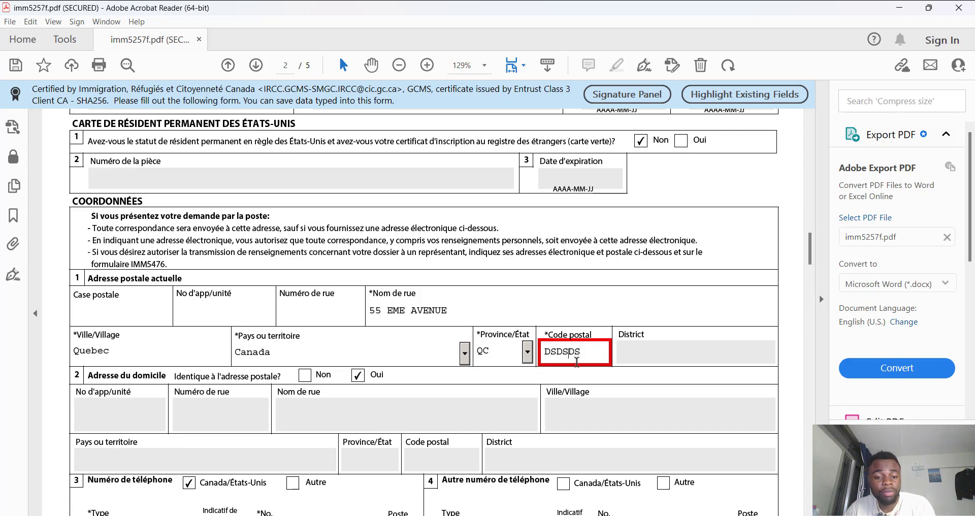
# Try Non for the home address being identical to the mailing address, and set the answer back to Oui.
pyautogui.scroll(-2, 576, 362)
pyautogui.scroll(-1, 259, 356)
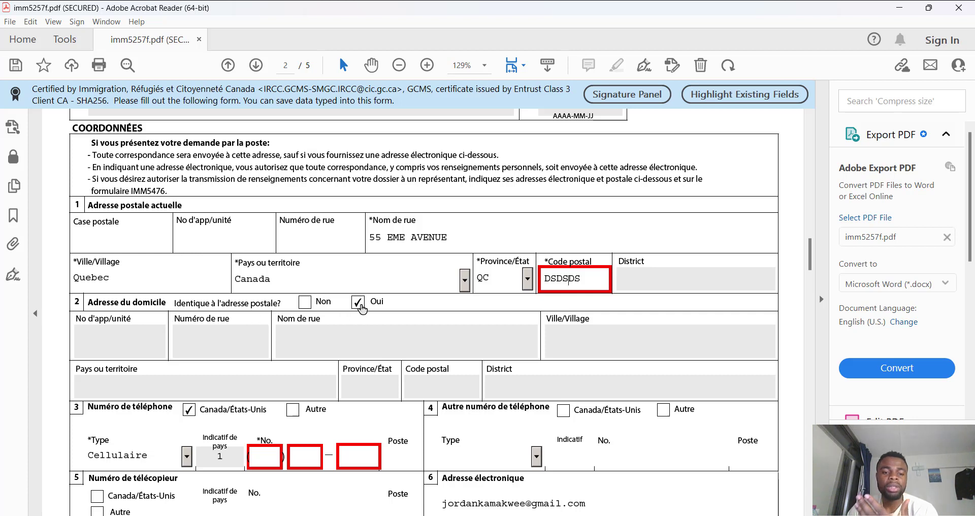
pyautogui.click(304, 302)
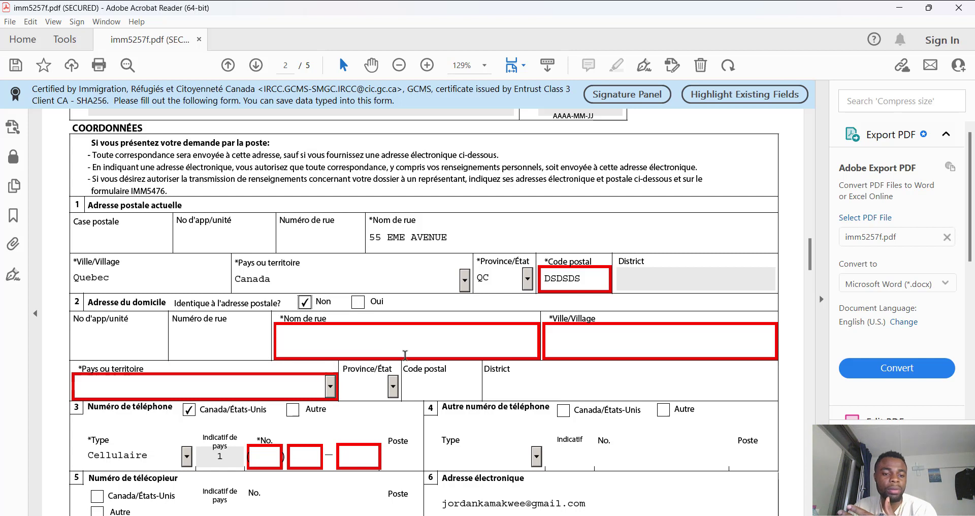
pyautogui.click(358, 306)
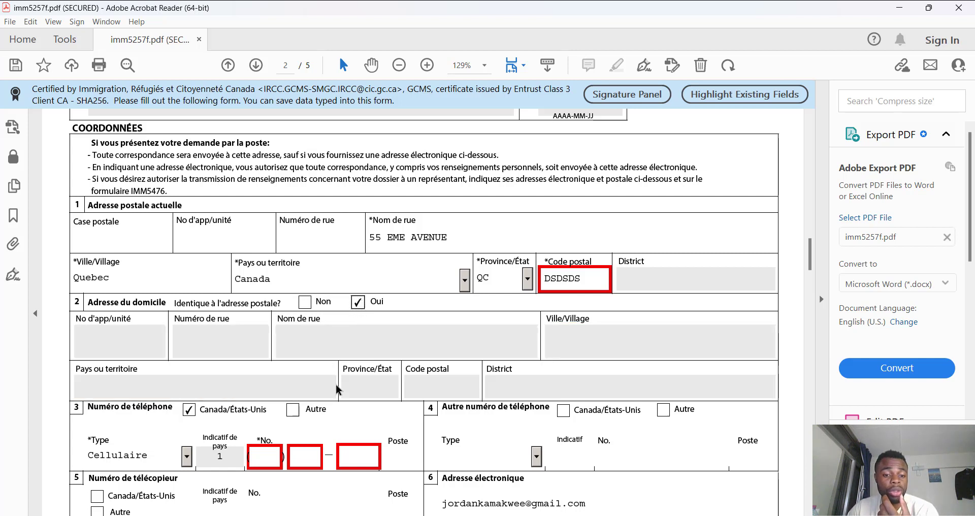
# Try Autre for the main phone number, set it back to Canada/États-Unis, and fill in the phone number.
pyautogui.scroll(-3, 341, 402)
pyautogui.scroll(-2, 342, 403)
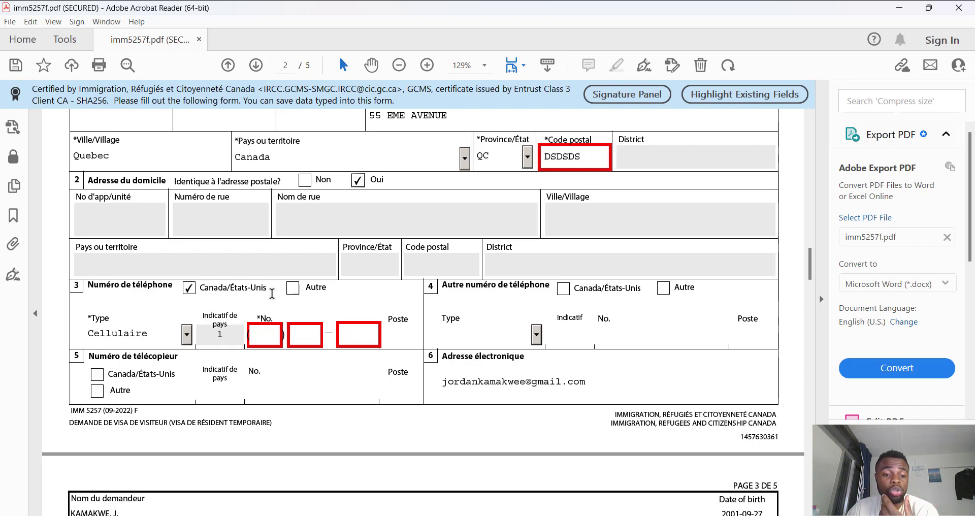
pyautogui.click(293, 288)
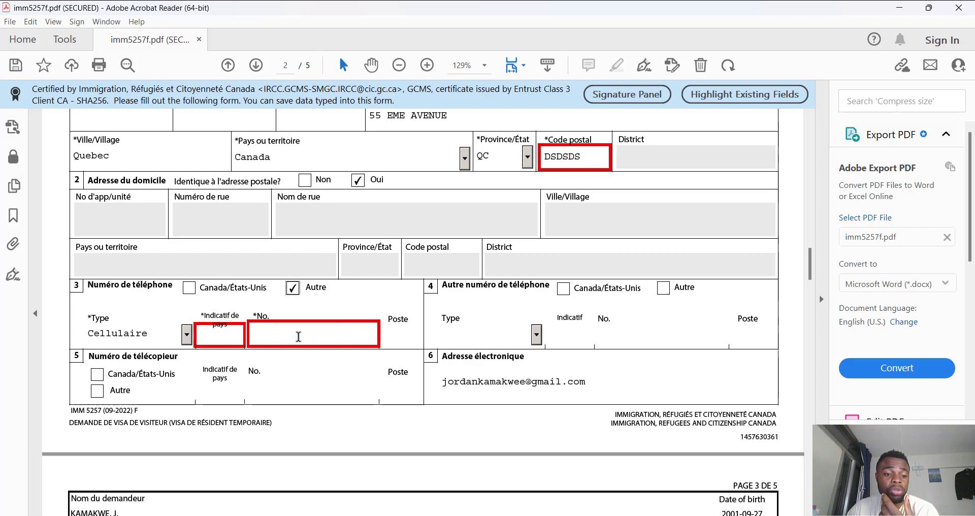
pyautogui.click(187, 288)
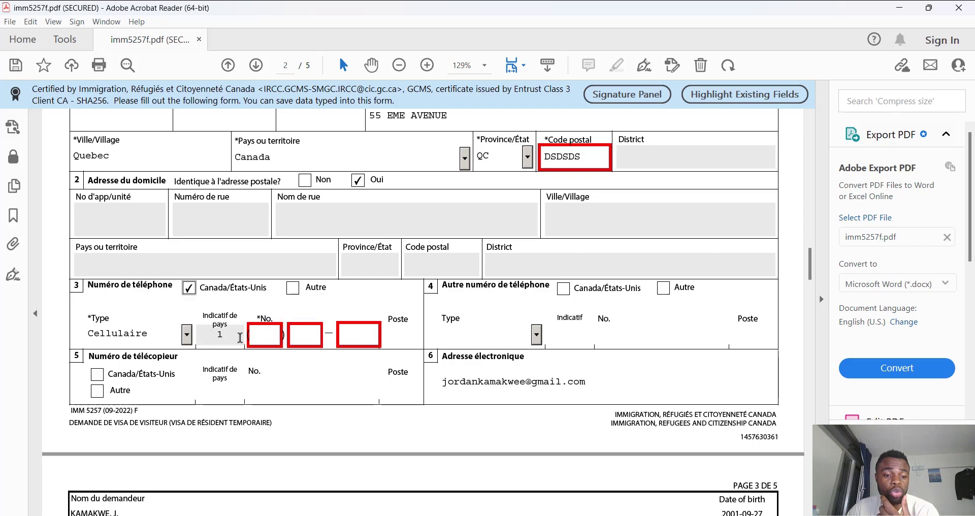
pyautogui.click(273, 335)
pyautogui.write('514')
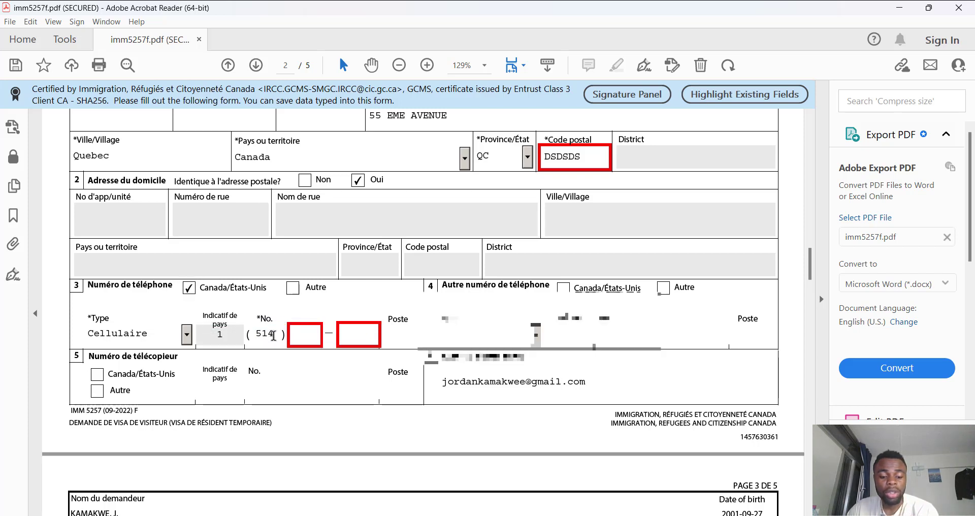
pyautogui.write('77')
pyautogui.write('888')
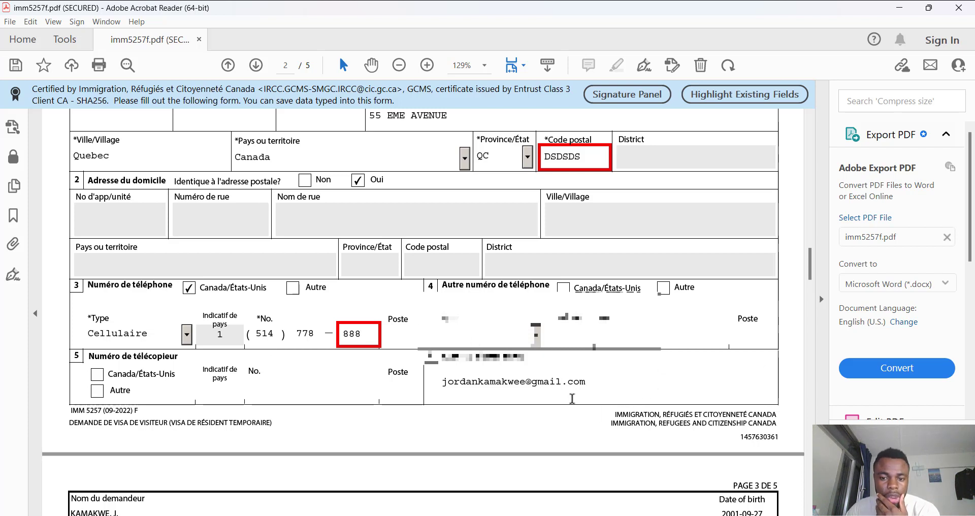
# Edit the e-mail address in question 6 of the contact details by removing part of it.
pyautogui.scroll(-1, 572, 401)
pyautogui.scroll(-1, 253, 342)
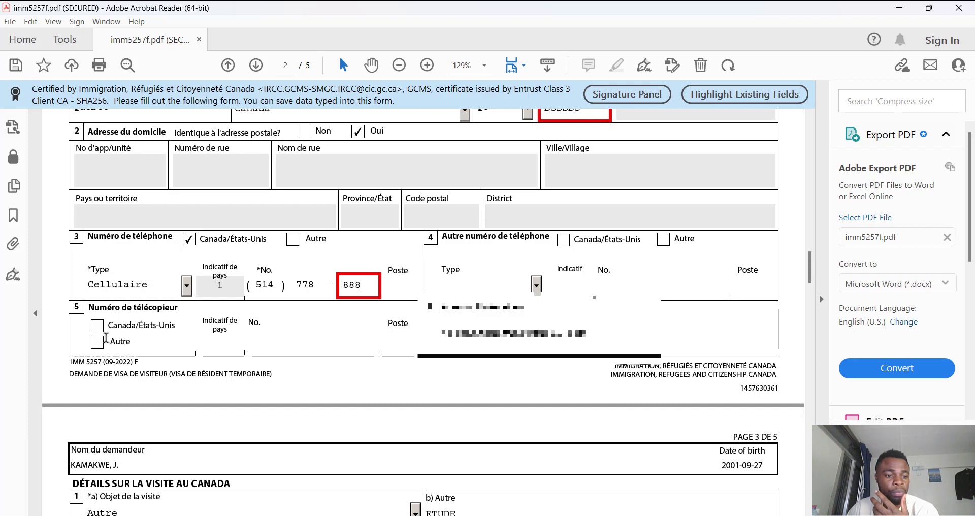
pyautogui.scroll(-1, 251, 374)
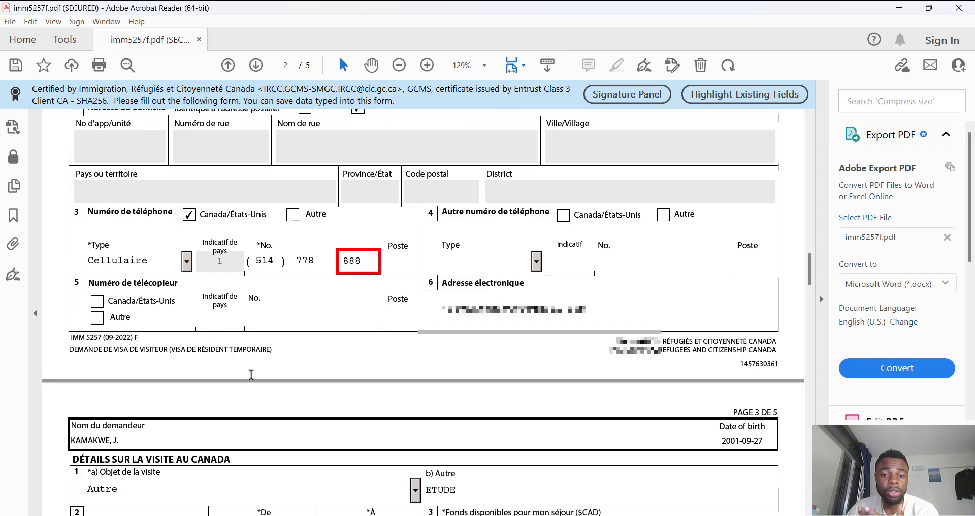
pyautogui.click(446, 312)
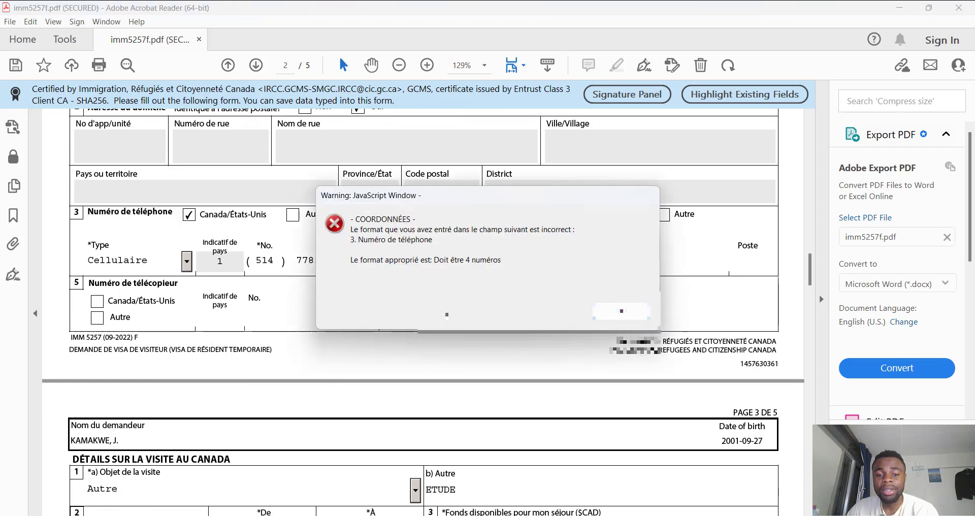
pyautogui.press('Return')
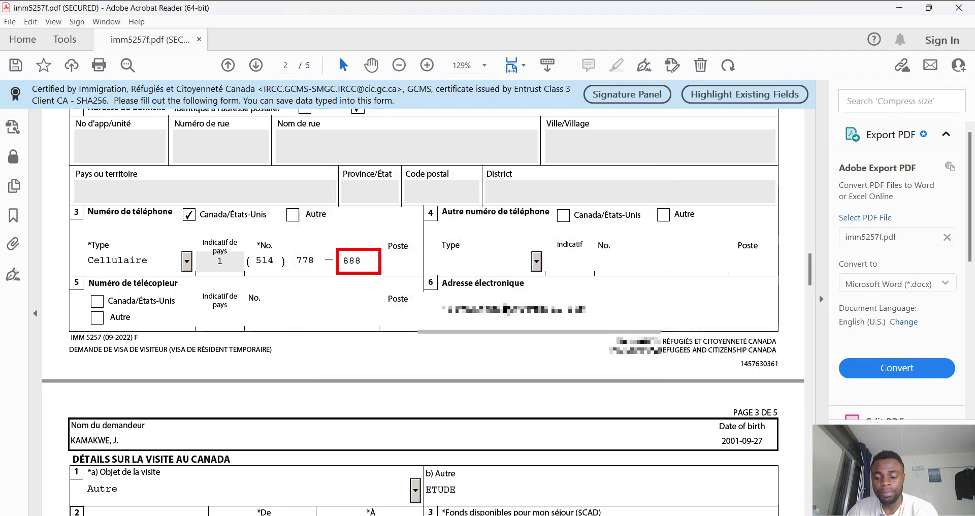
pyautogui.press('BackSpace')
pyautogui.press('BackSpace')
pyautogui.press('BackSpace')
pyautogui.press('BackSpace')
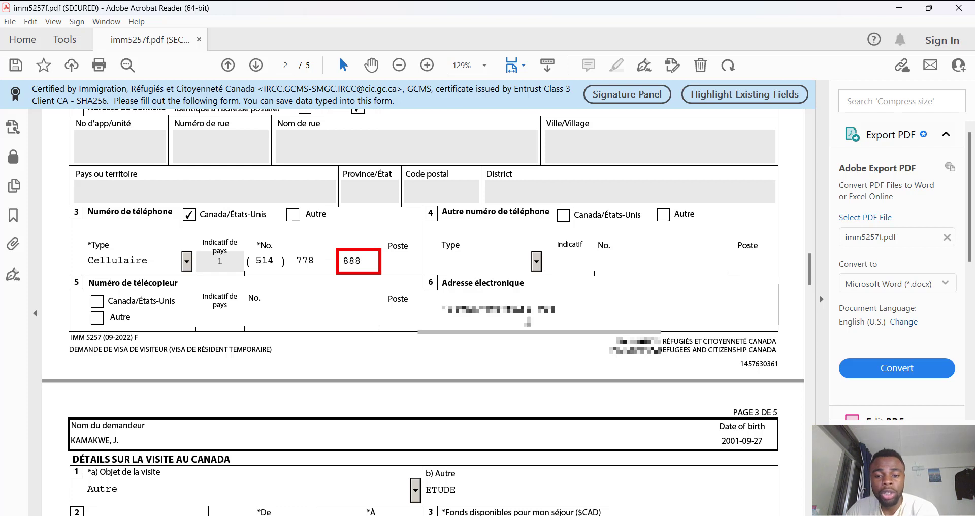
pyautogui.moveTo(549, 310); pyautogui.dragTo(445, 304)
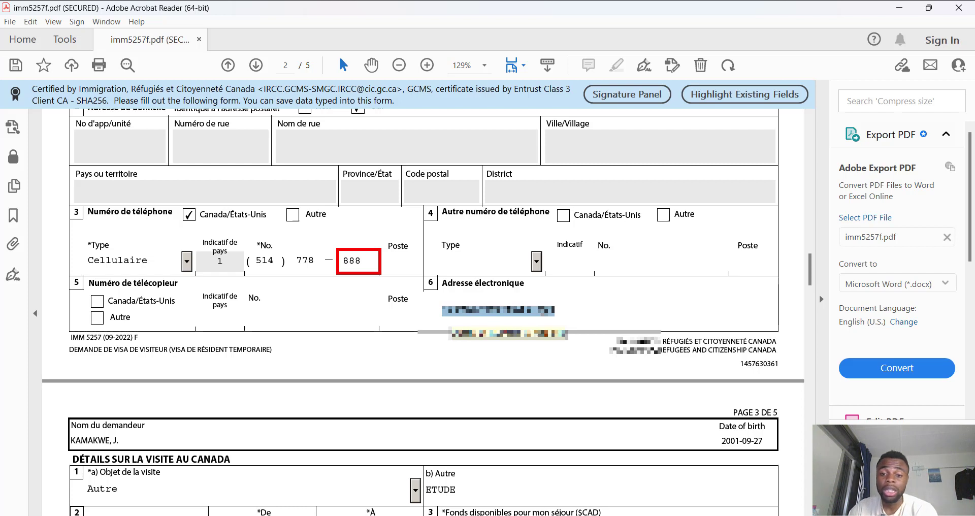
# Choose Autre as the purpose of the visit to Canada on page 3.
pyautogui.scroll(-3, 591, 302)
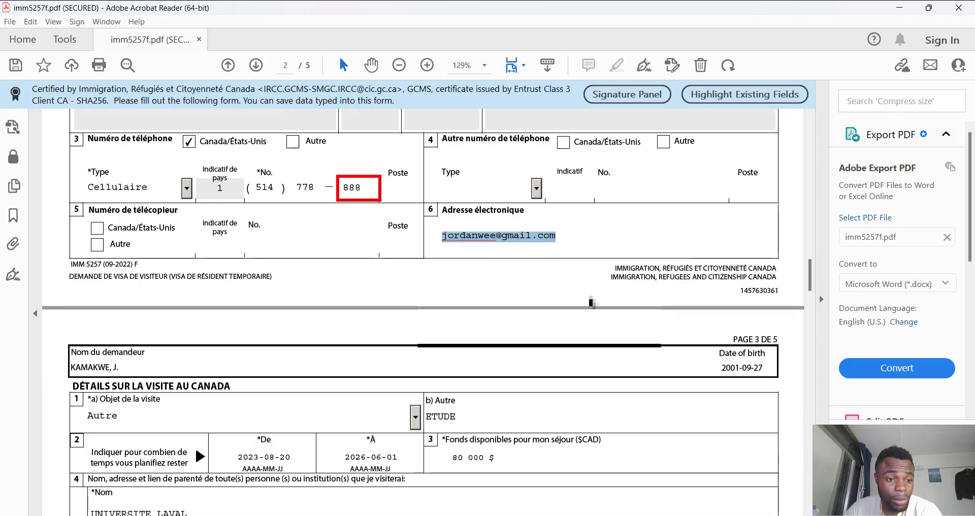
pyautogui.scroll(-5, 591, 302)
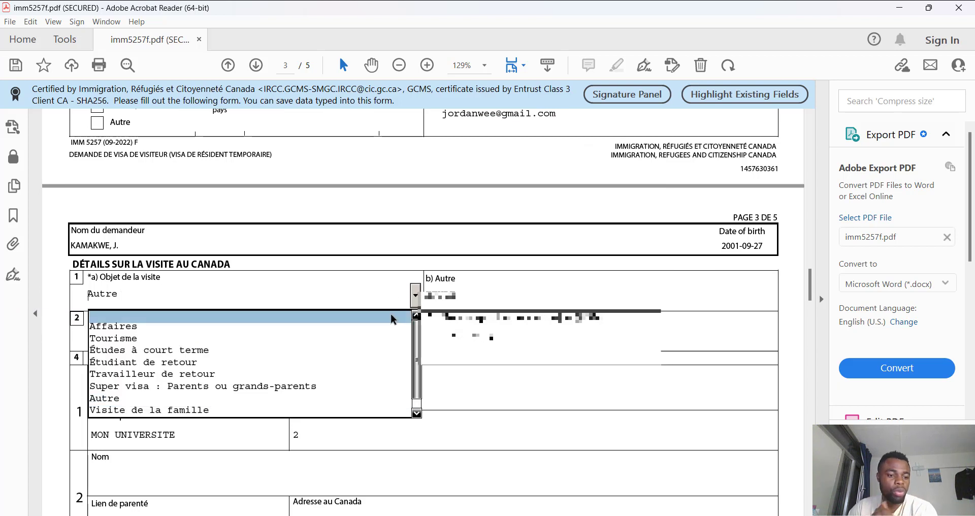
pyautogui.click(131, 398)
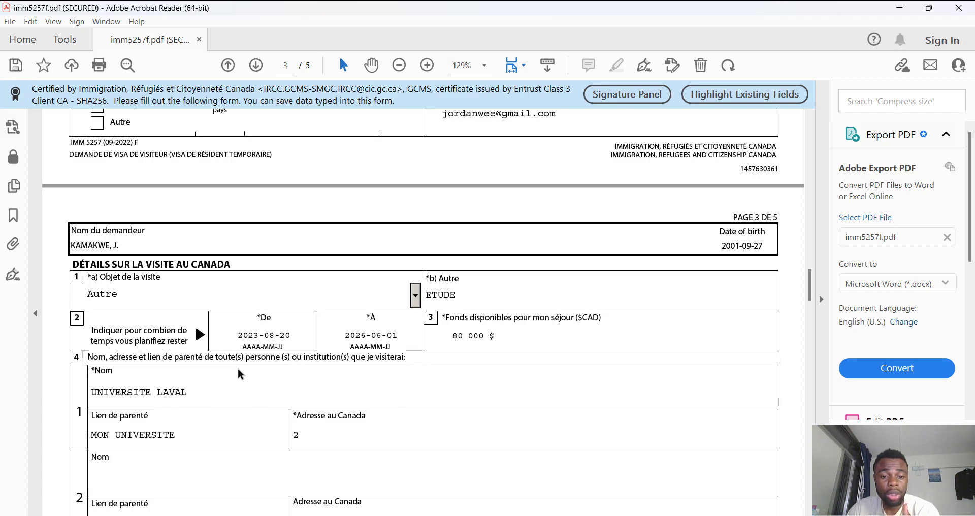
# Replace the details for the Autre visit purpose in question 1b with DDDGD.
pyautogui.click(475, 298)
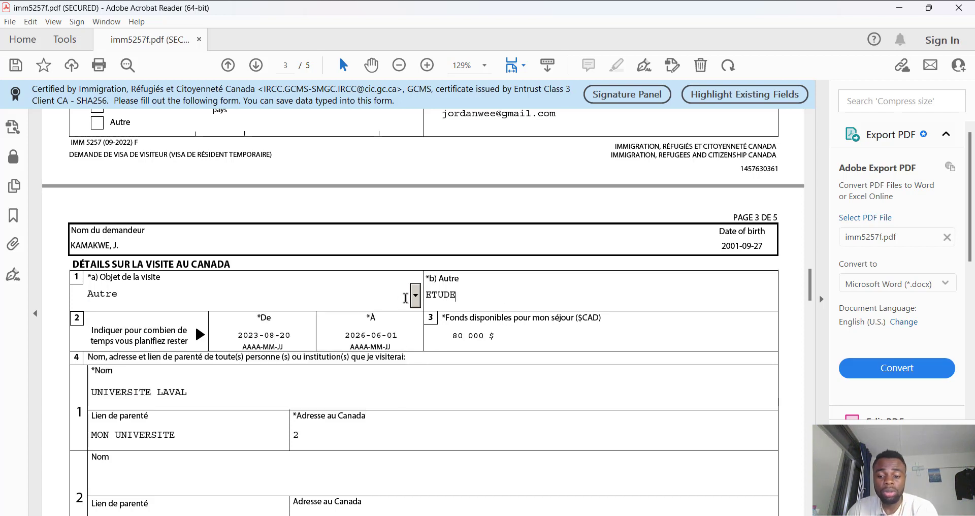
pyautogui.press('BackSpace')
pyautogui.press('BackSpace')
pyautogui.press('BackSpace')
pyautogui.press('BackSpace')
pyautogui.press('BackSpace')
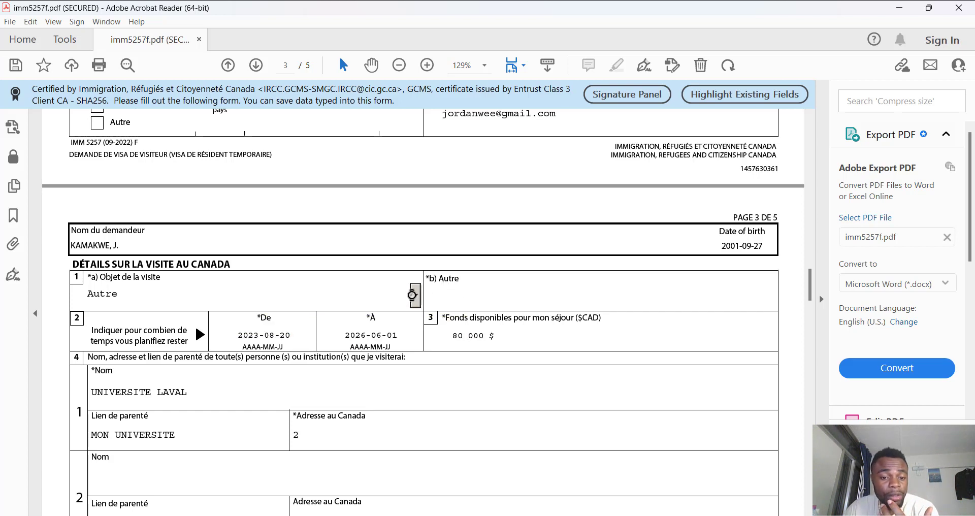
pyautogui.click(416, 295)
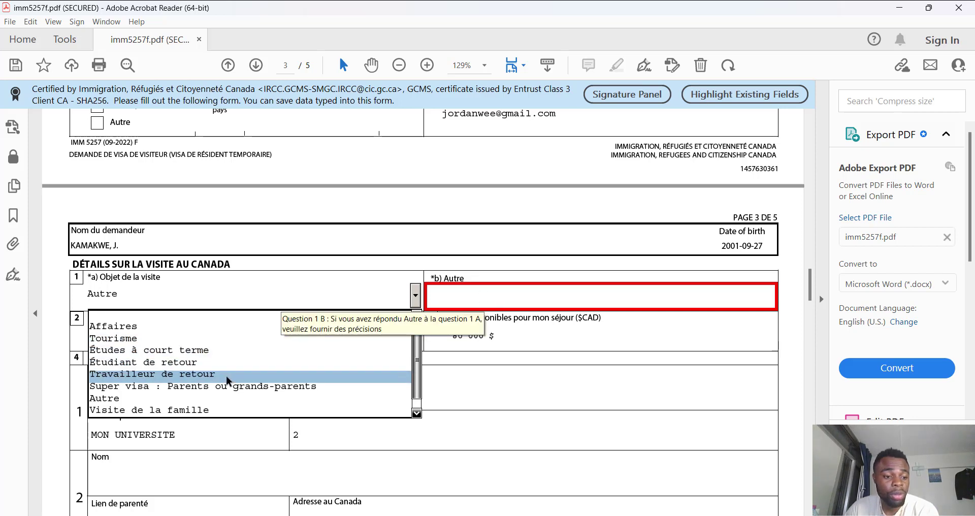
pyautogui.click(478, 300)
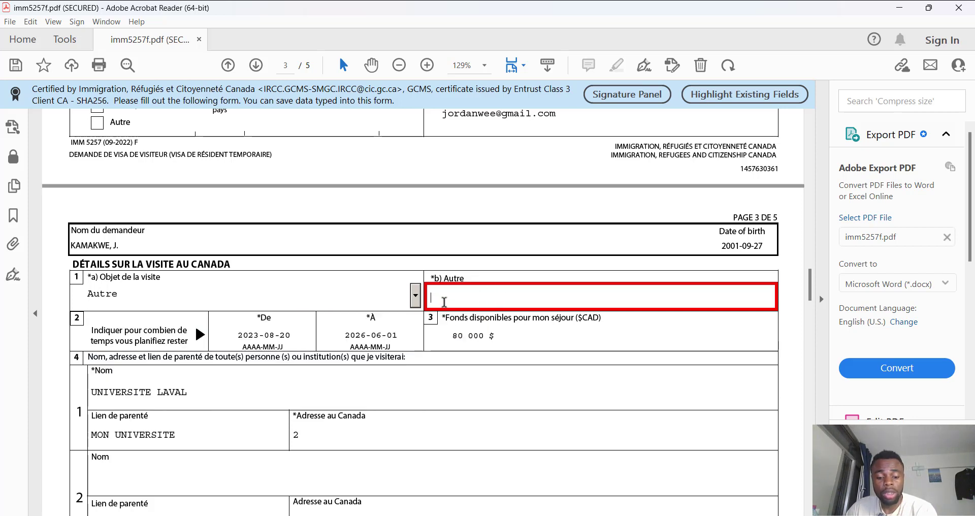
pyautogui.write('DDDGD')
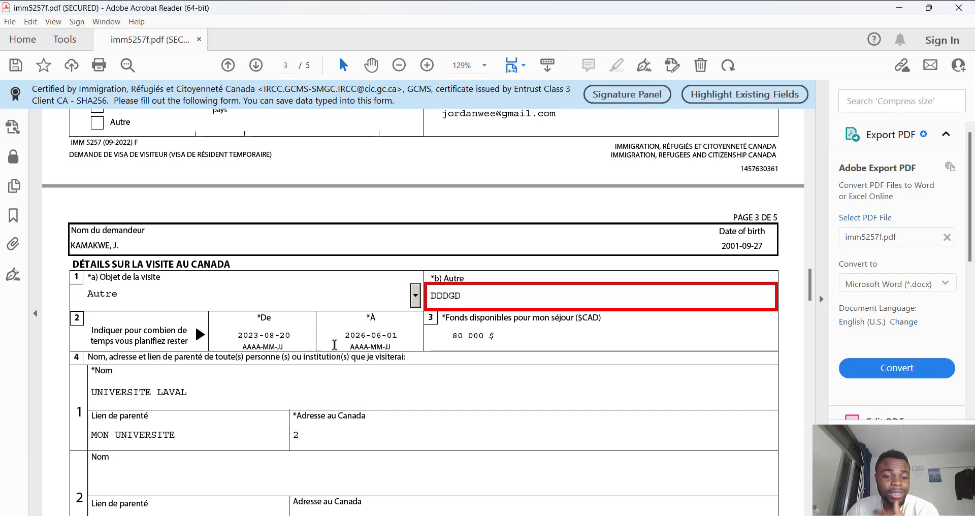
# Set the start date of the planned stay in Canada to 2023-08-10.
pyautogui.click(379, 337)
pyautogui.click(273, 339)
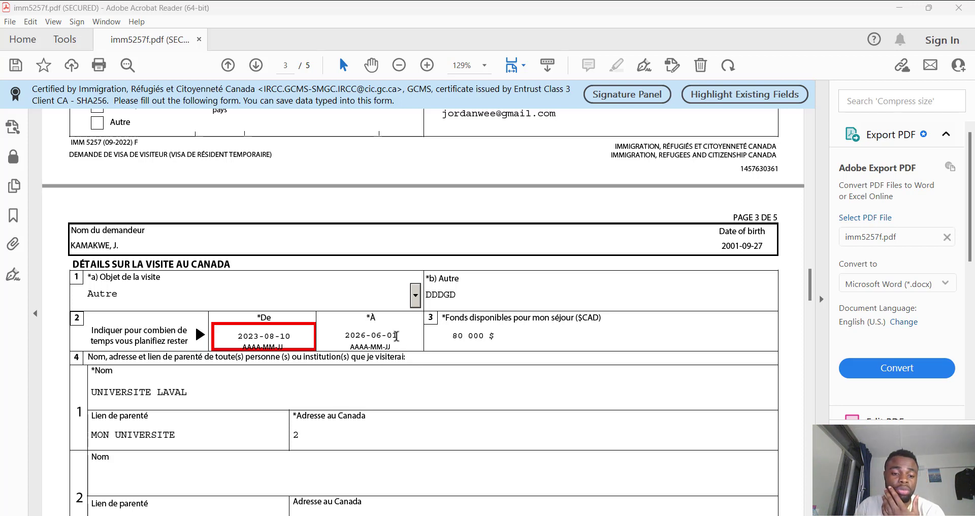
pyautogui.click(392, 344)
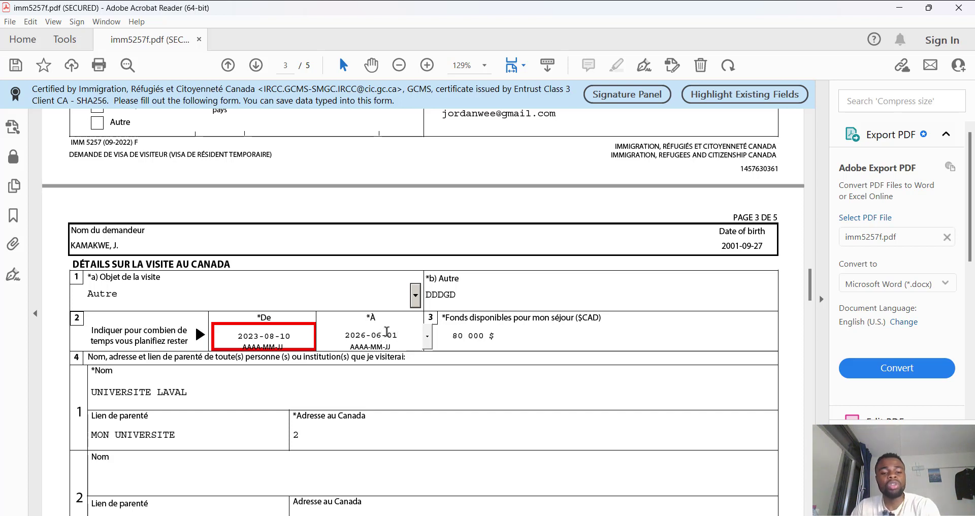
# Review the stay's end date, the available funds in question 3, and the name of the first institution to visit in question 4.
pyautogui.moveTo(398, 335); pyautogui.dragTo(352, 341)
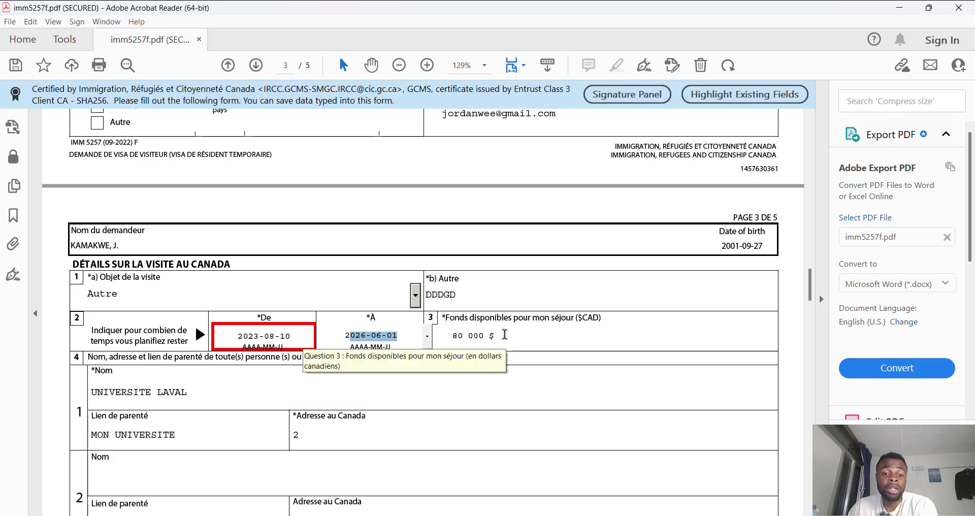
pyautogui.click(504, 334)
pyautogui.moveTo(468, 335); pyautogui.dragTo(445, 335)
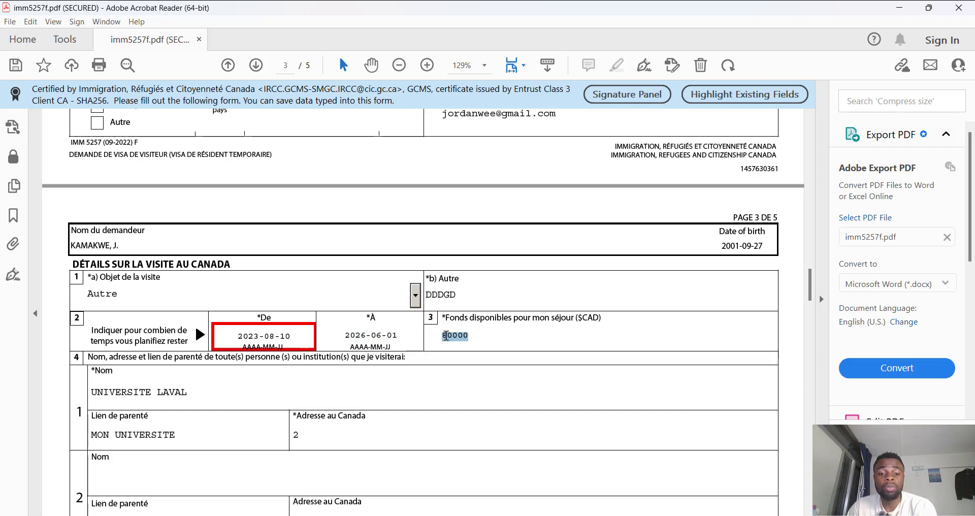
pyautogui.click(453, 335)
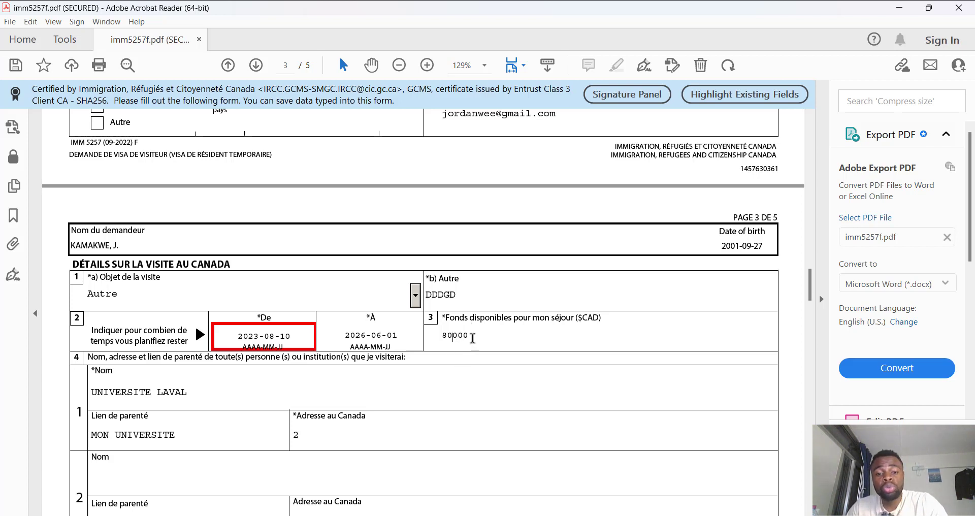
pyautogui.click(491, 336)
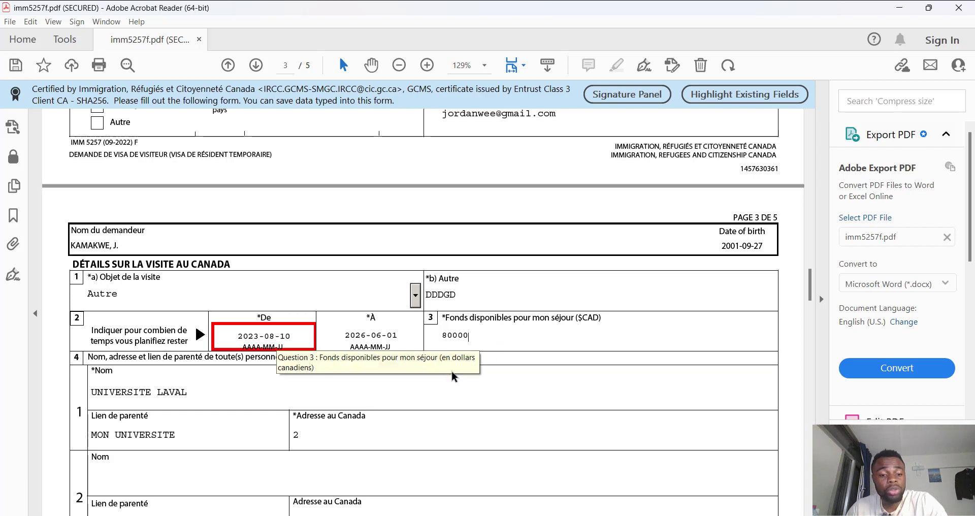
pyautogui.scroll(-1, 370, 397)
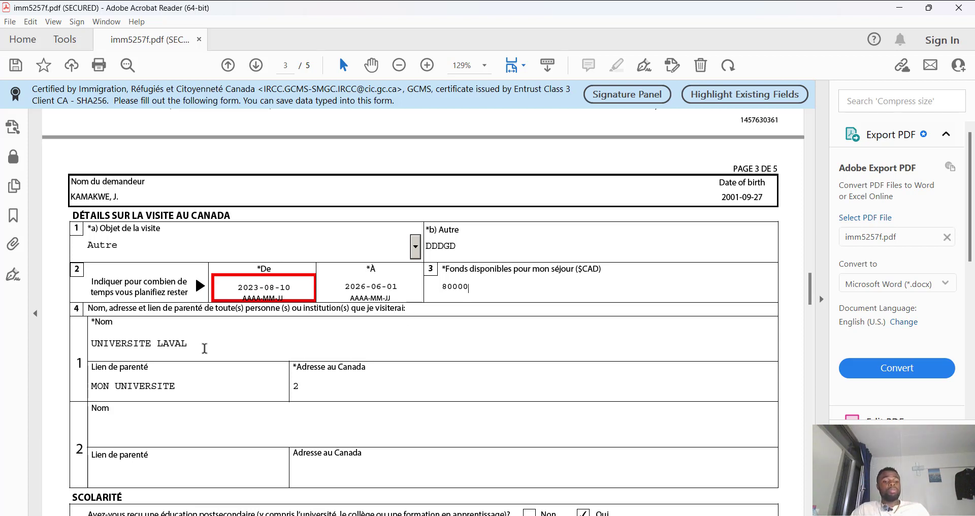
pyautogui.moveTo(204, 348); pyautogui.dragTo(54, 350)
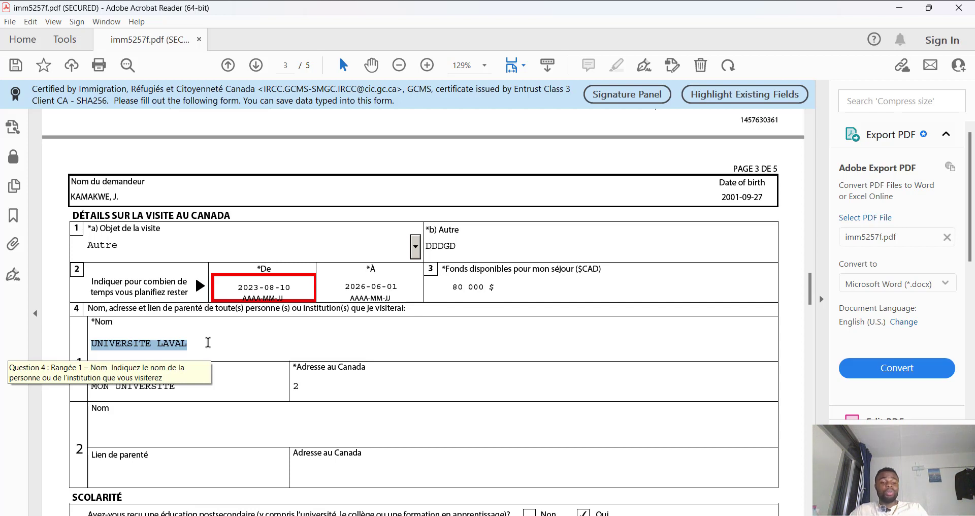
pyautogui.click(192, 341)
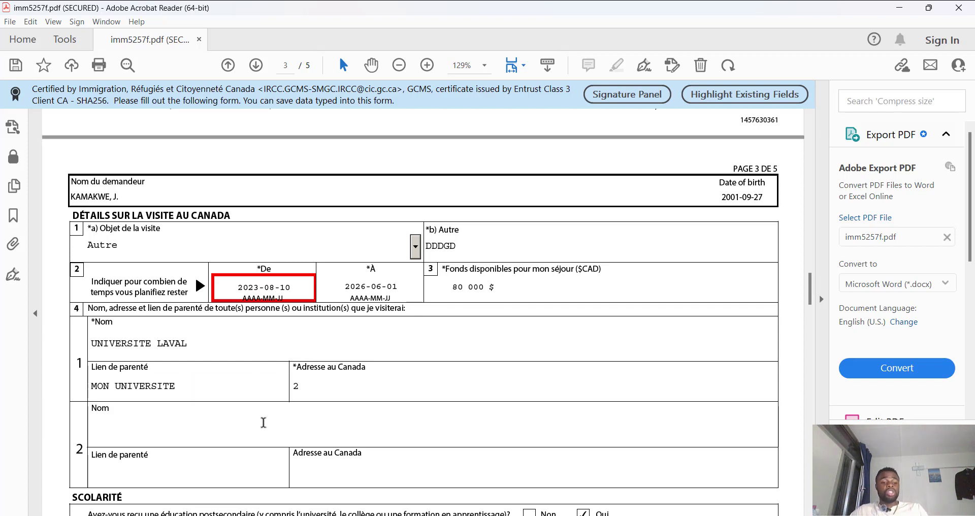
pyautogui.moveTo(203, 347); pyautogui.dragTo(90, 344)
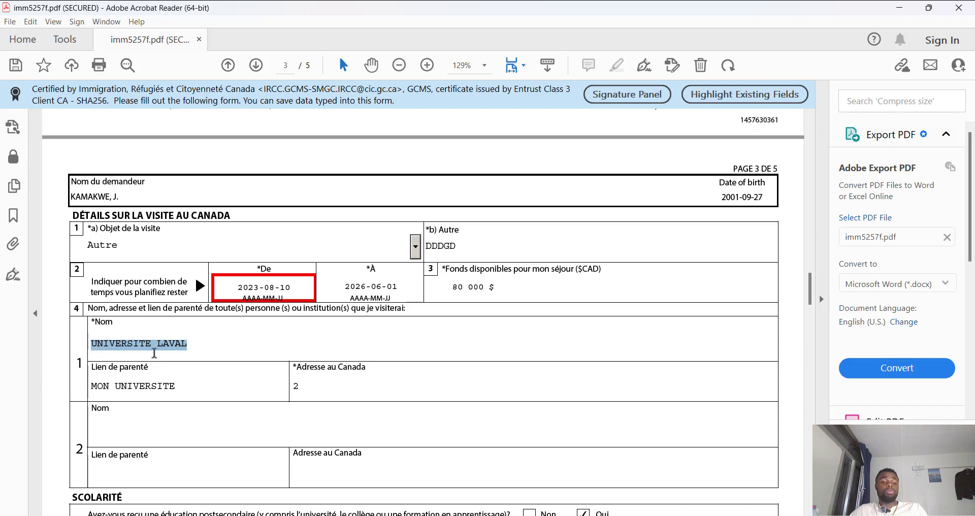
# Set the end year of the post-secondary studies in the Scolarité section to 2027.
pyautogui.scroll(-2, 154, 353)
pyautogui.scroll(-3, 154, 353)
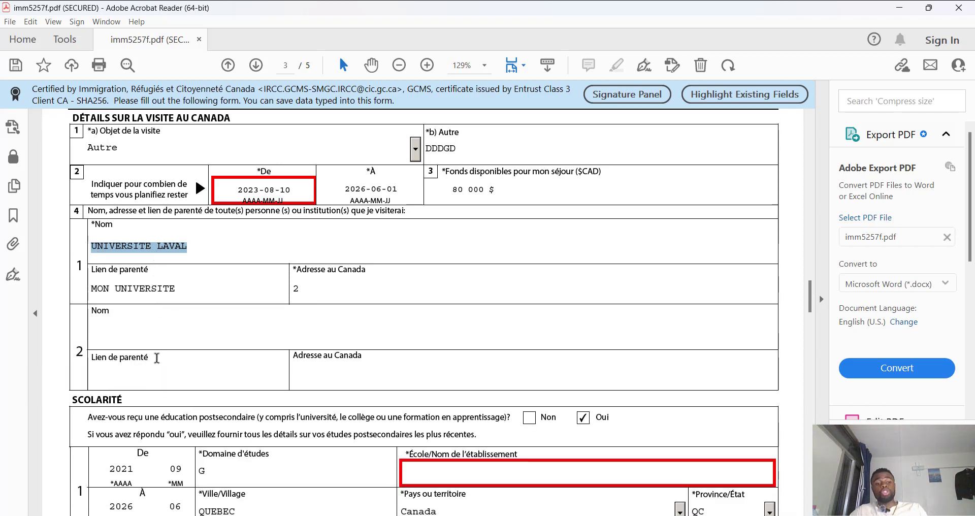
pyautogui.scroll(-4, 145, 305)
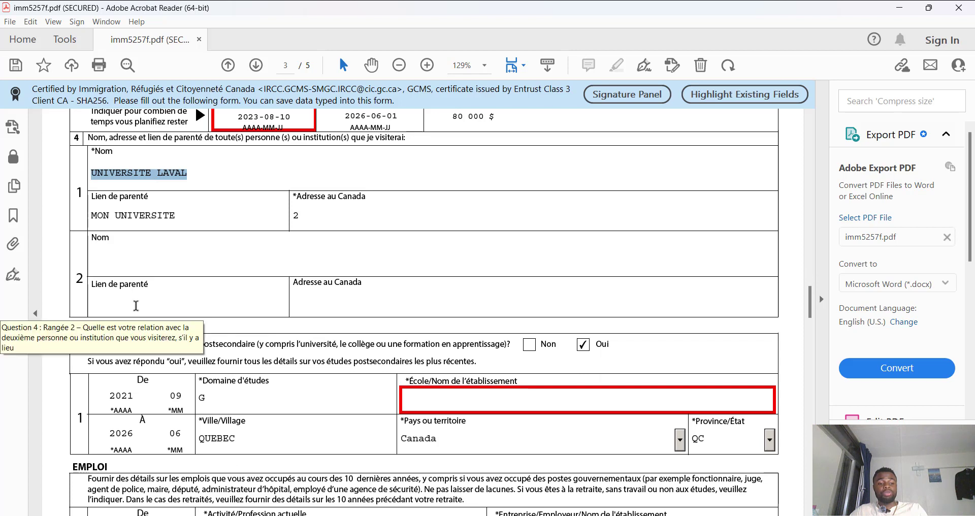
pyautogui.scroll(-1, 142, 300)
pyautogui.scroll(-2, 141, 295)
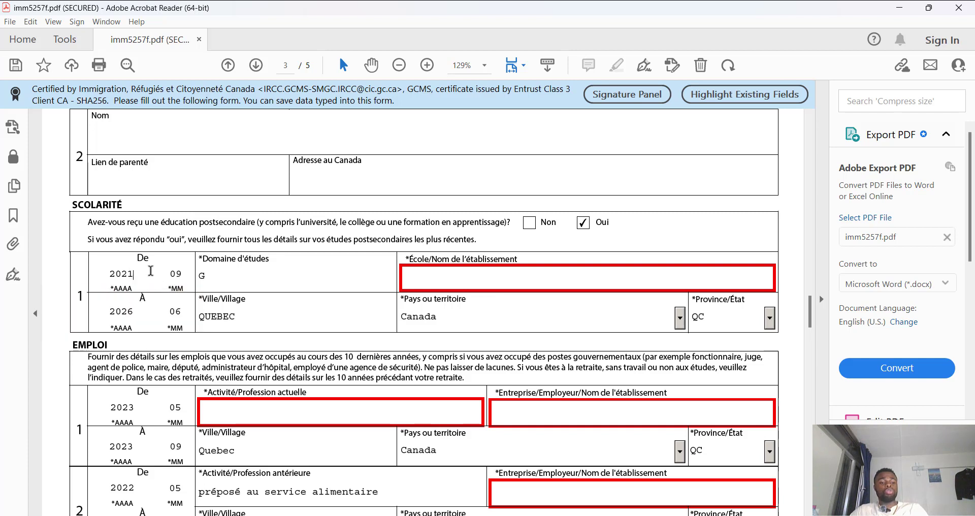
pyautogui.click(142, 275)
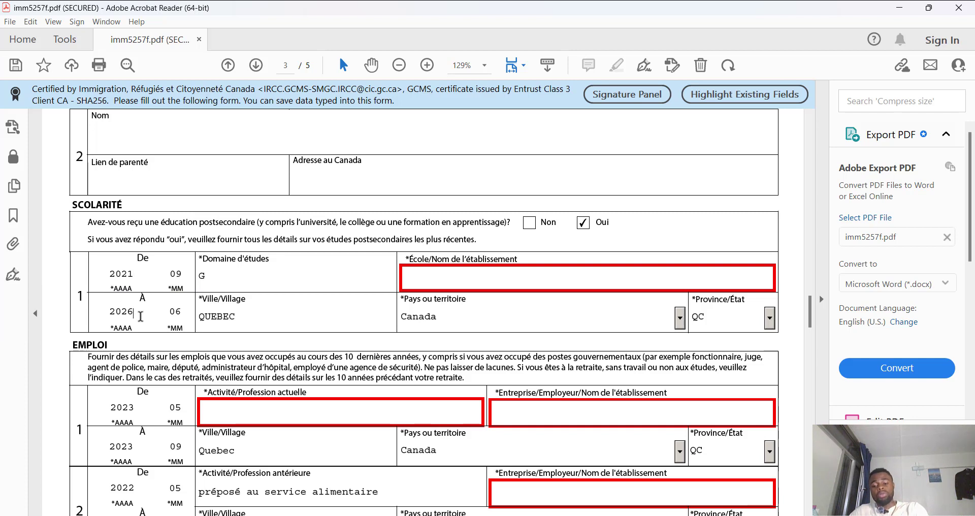
pyautogui.press('BackSpace')
pyautogui.write('7')
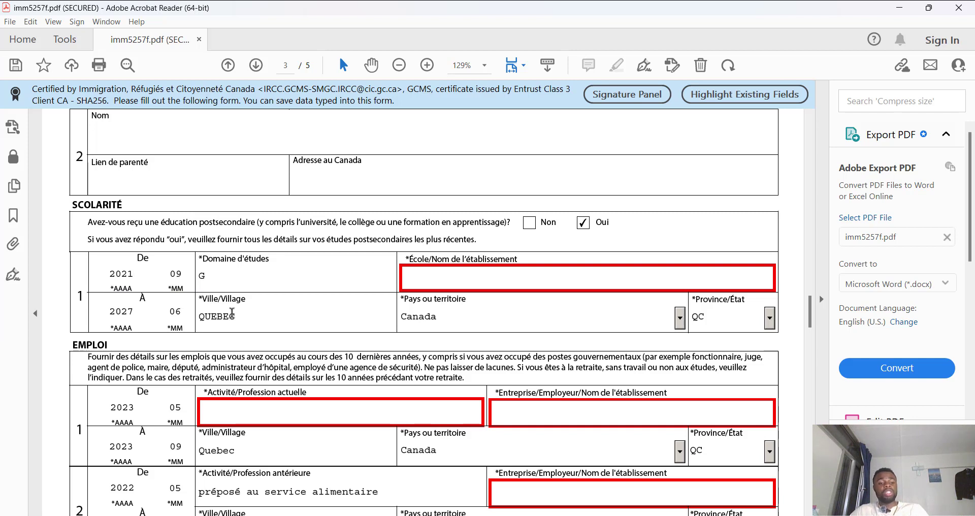
# Check the city and country of the post-secondary studies, and choose QC again as the province.
pyautogui.moveTo(236, 315); pyautogui.dragTo(220, 311)
pyautogui.moveTo(457, 317); pyautogui.dragTo(423, 320)
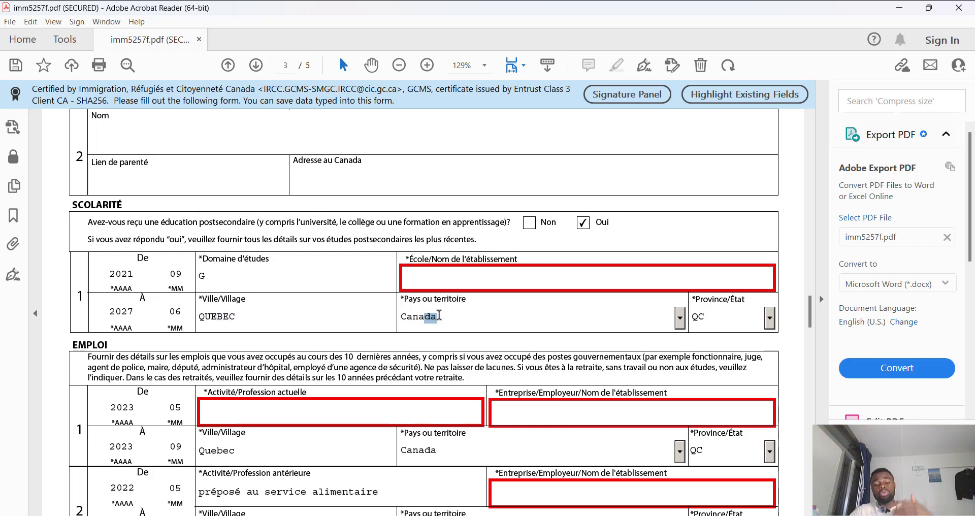
pyautogui.scroll(-2, 438, 322)
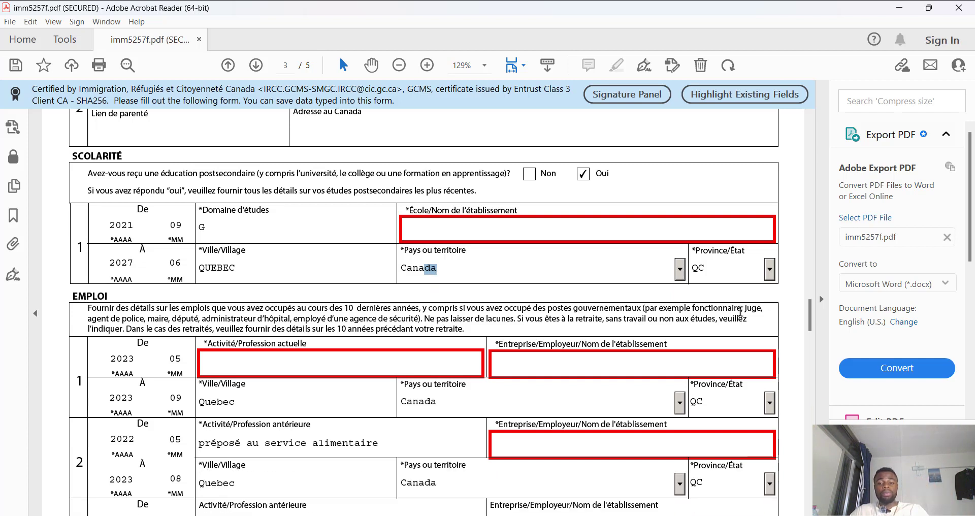
pyautogui.click(777, 267)
pyautogui.click(770, 271)
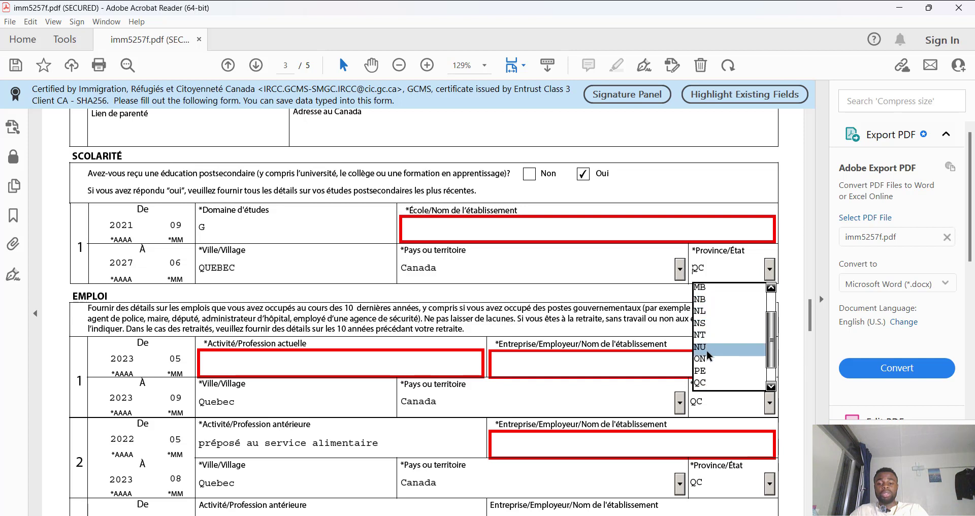
pyautogui.click(706, 383)
# Delete the previous occupation text in employment row 2 except for the ending "ire".
pyautogui.scroll(-4, 411, 279)
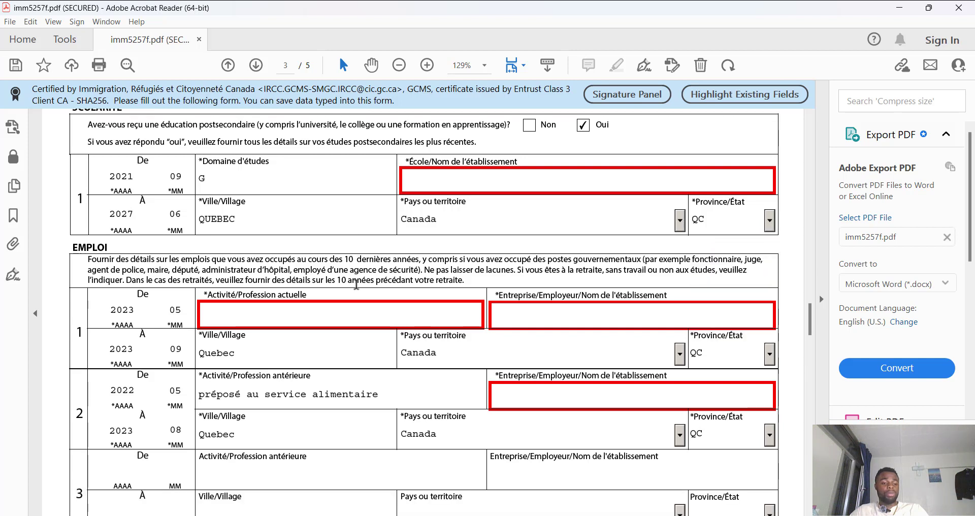
pyautogui.scroll(2, 327, 306)
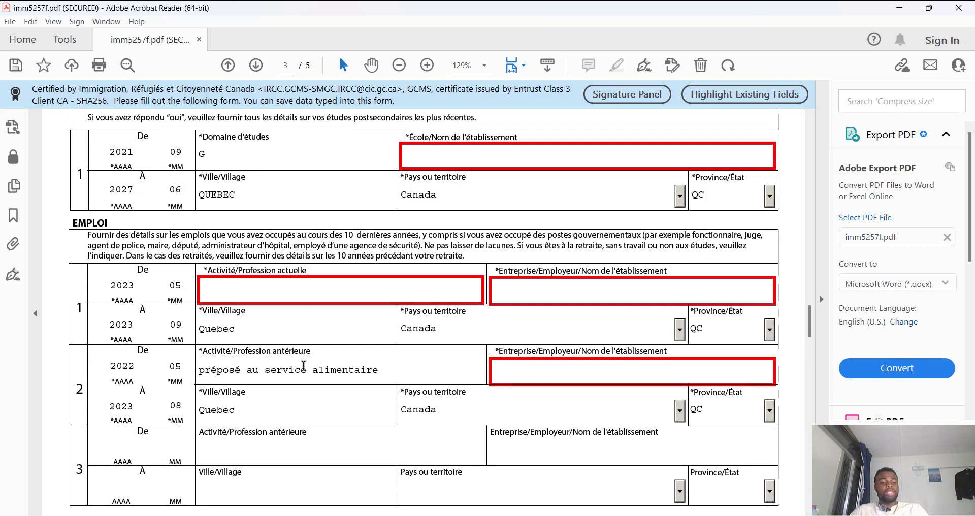
pyautogui.moveTo(404, 376); pyautogui.dragTo(363, 373)
pyautogui.press('BackSpace')
# Examine the three employment history rows on page 3, including their dates, occupations, employers and locations.
pyautogui.scroll(-3, 205, 334)
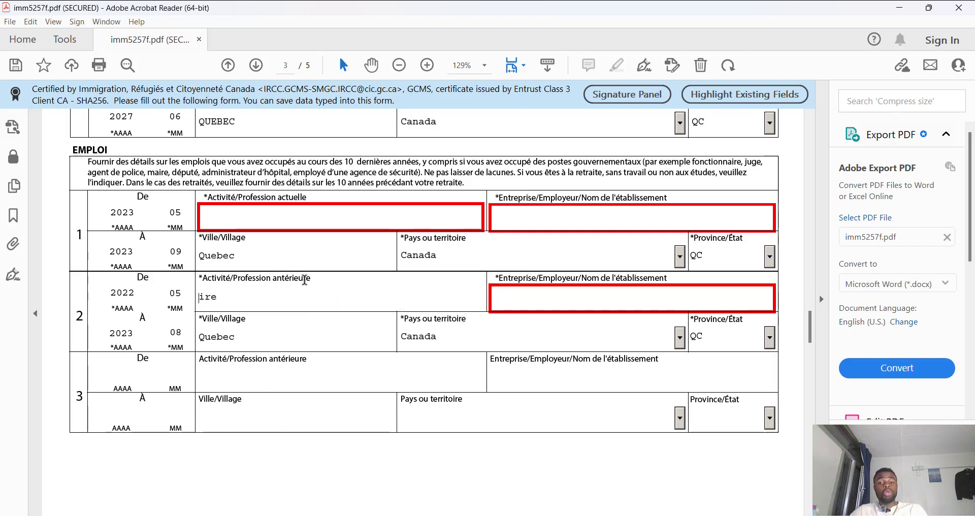
pyautogui.scroll(2, 329, 280)
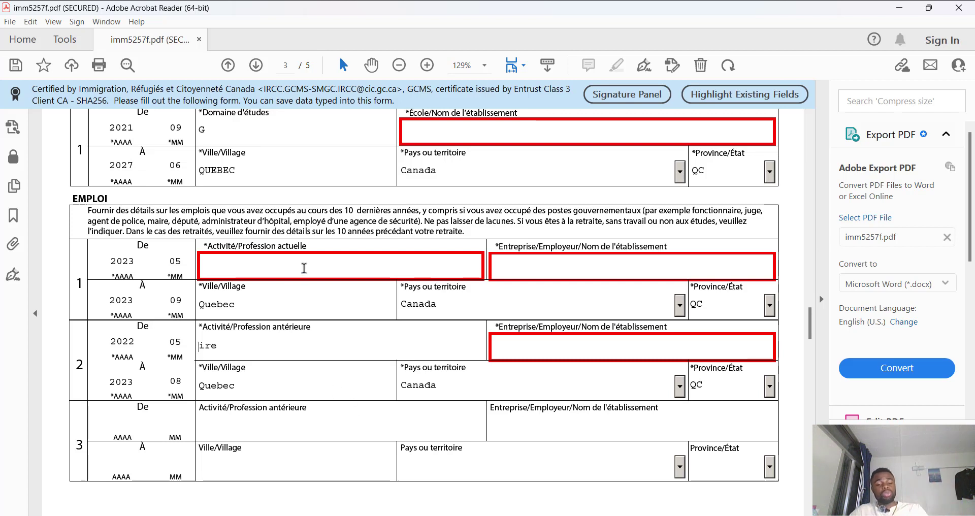
pyautogui.scroll(-1, 303, 268)
pyautogui.scroll(1, 300, 269)
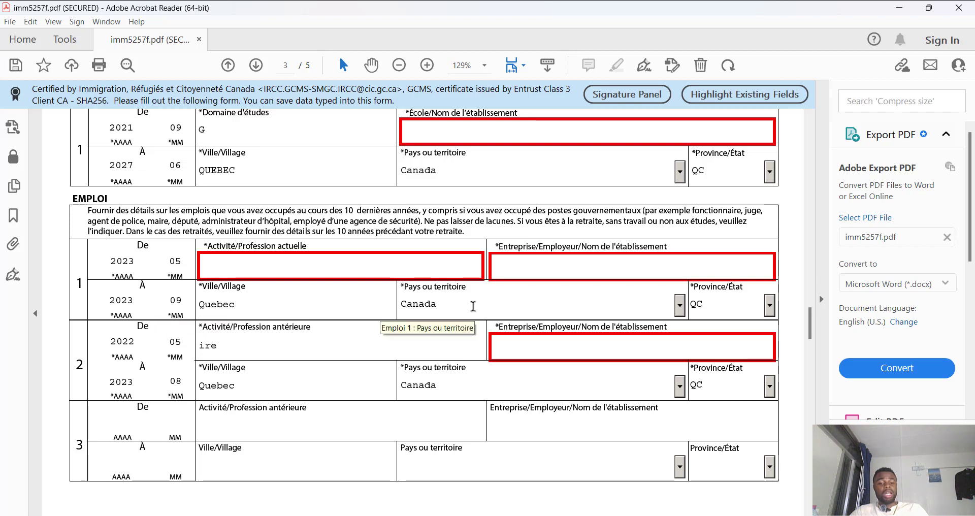
pyautogui.scroll(-3, 285, 390)
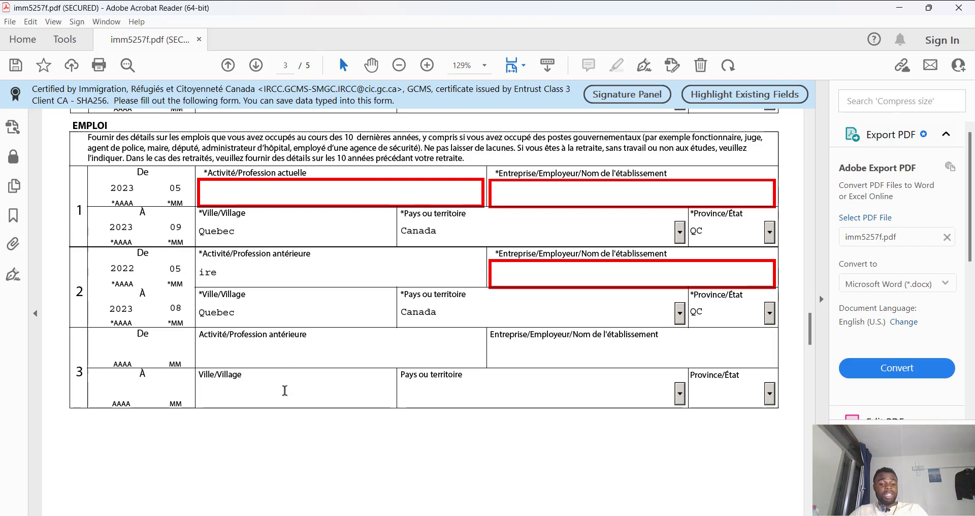
pyautogui.scroll(3, 330, 314)
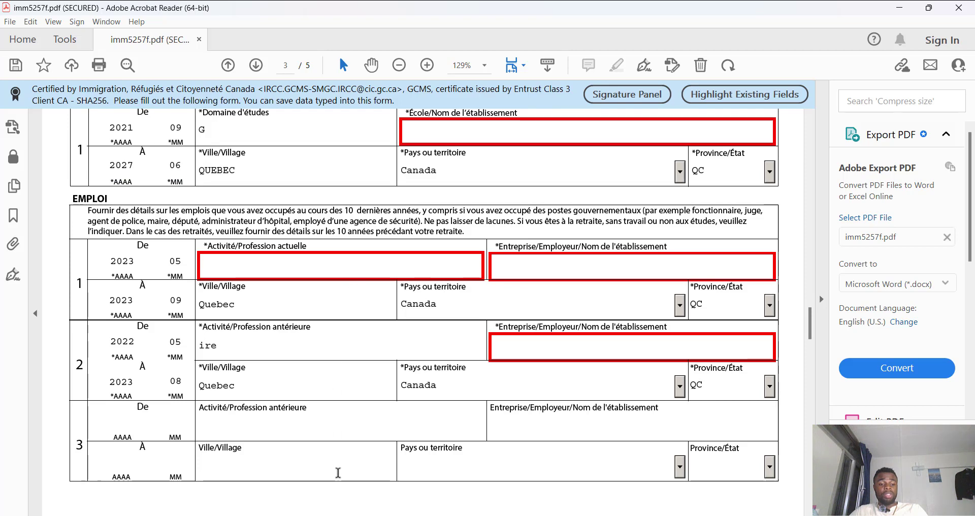
pyautogui.scroll(-5, 337, 468)
pyautogui.scroll(-14, 337, 470)
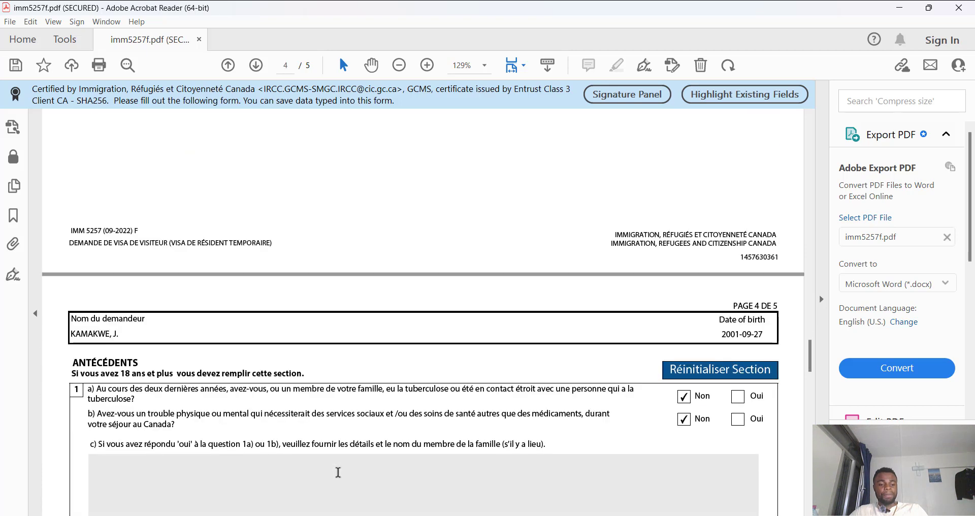
# Try Oui for tuberculosis question 1a in the Antécédents section, and set the answer back to Non.
pyautogui.scroll(3, 338, 472)
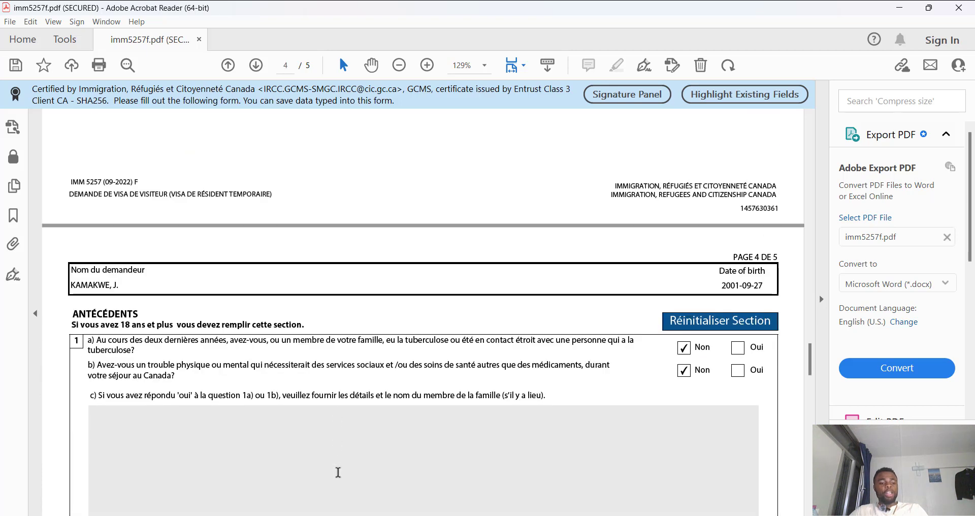
pyautogui.scroll(-5, 337, 470)
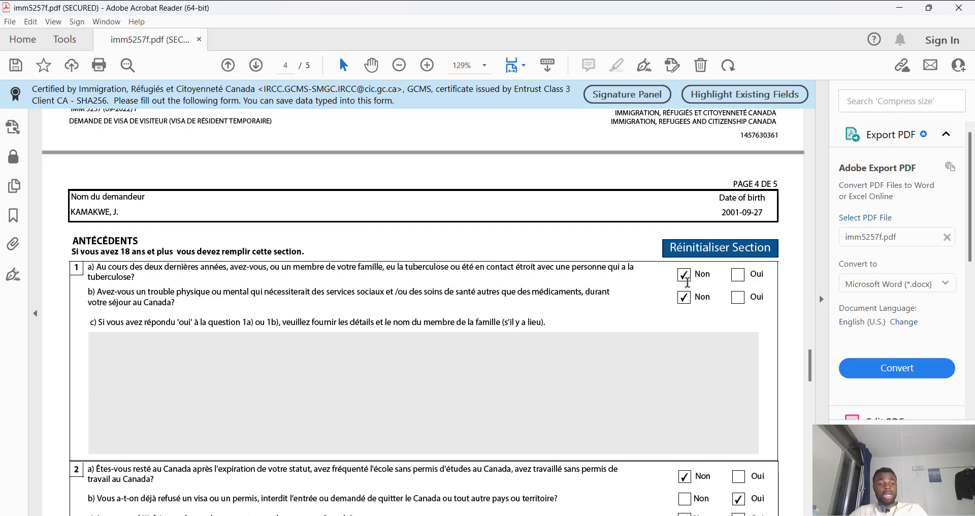
pyautogui.click(737, 277)
pyautogui.click(683, 277)
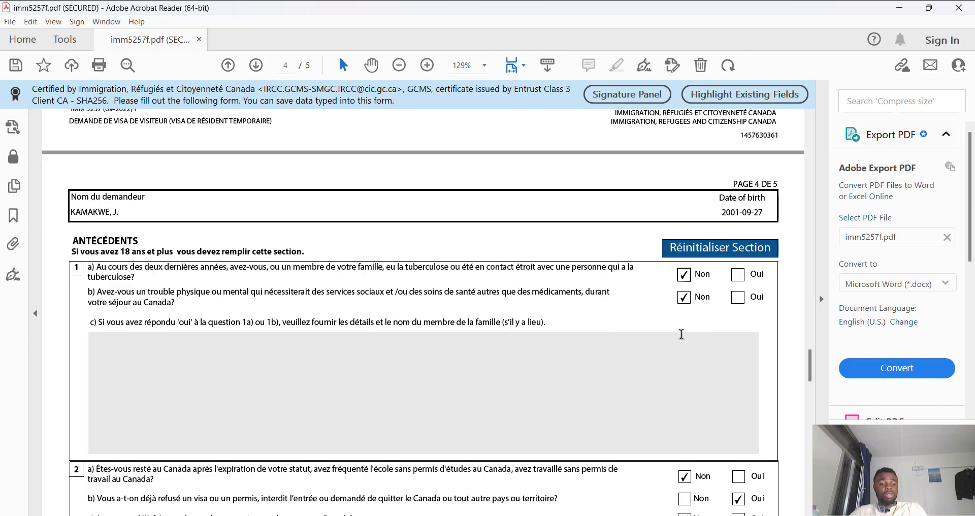
pyautogui.scroll(-3, 681, 333)
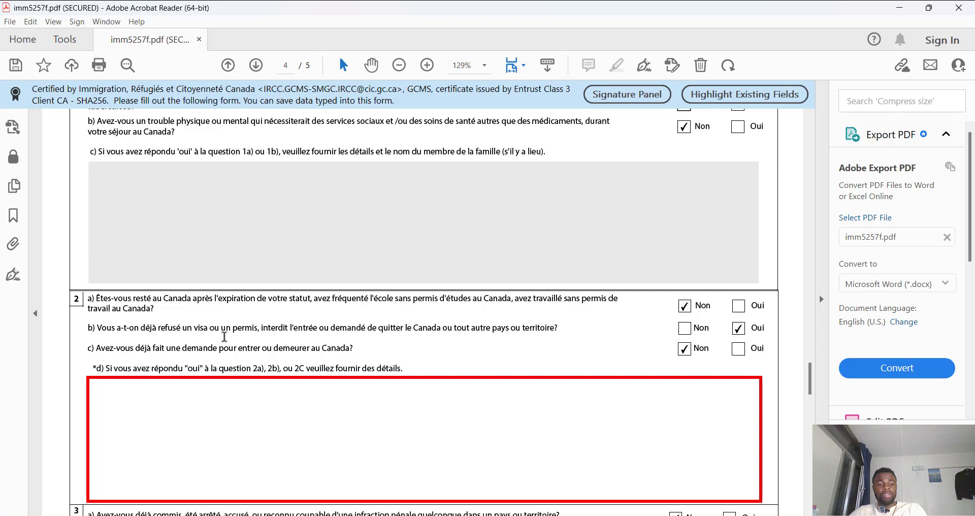
# Set the answer to background question 2b, about a refused visa or permit, to Non.
pyautogui.click(686, 330)
pyautogui.click(738, 328)
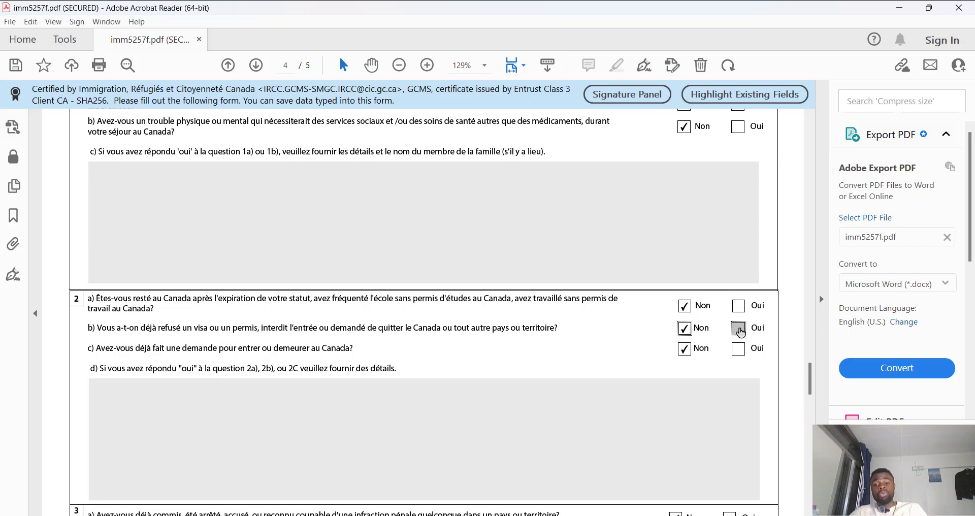
pyautogui.click(685, 329)
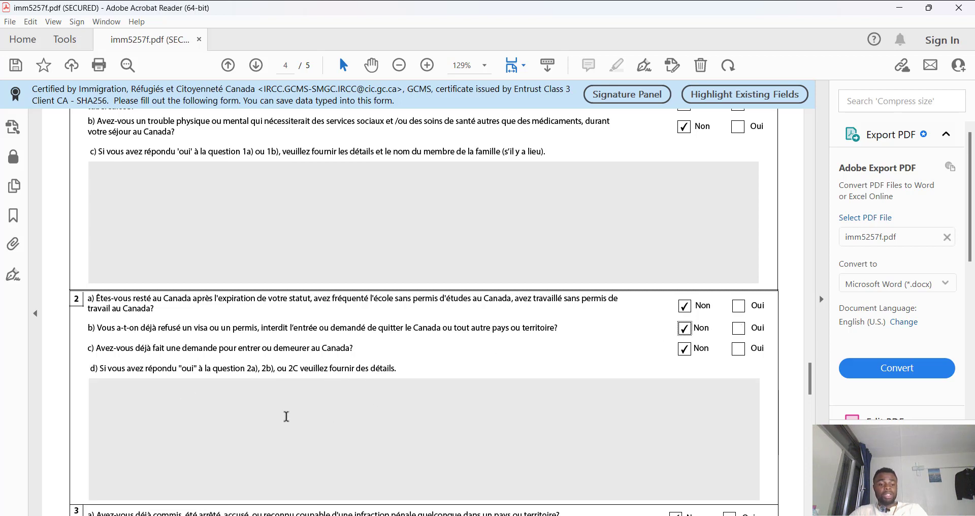
# Review background questions 3 to 6 on page 4, choosing Non again for questions 5 and 6.
pyautogui.scroll(-3, 287, 416)
pyautogui.scroll(-8, 286, 416)
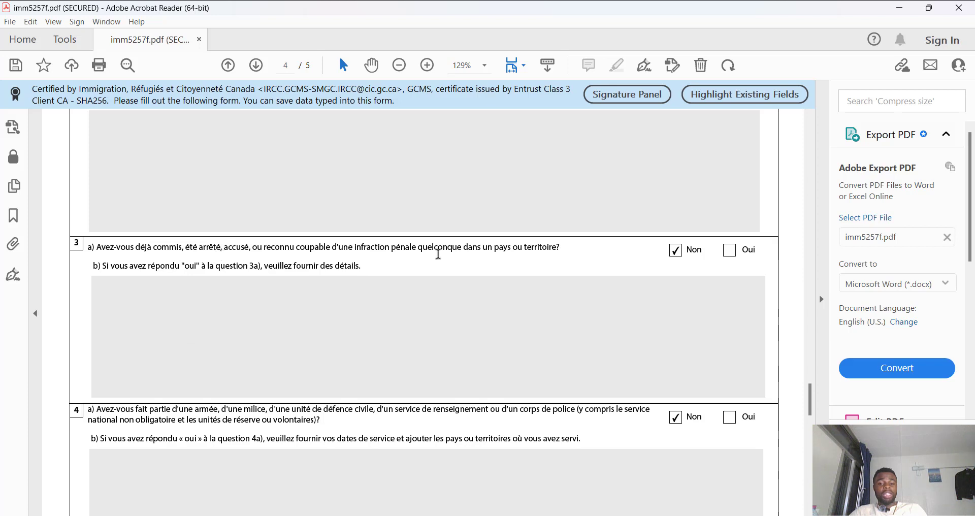
pyautogui.scroll(-2, 657, 279)
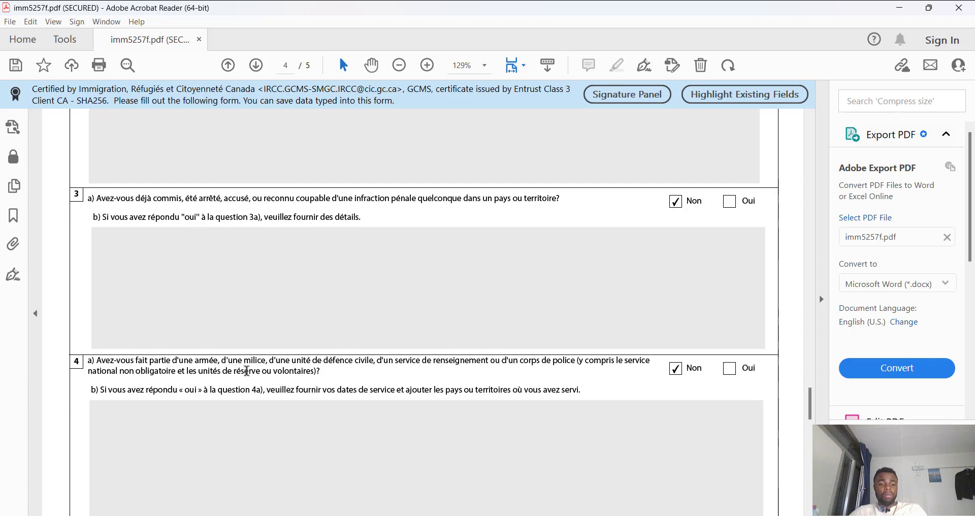
pyautogui.scroll(-9, 678, 378)
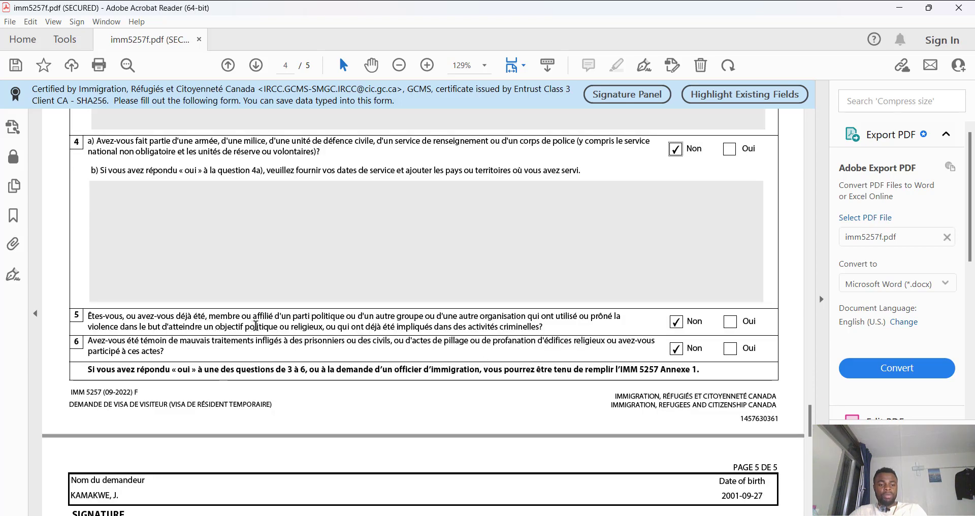
pyautogui.click(675, 321)
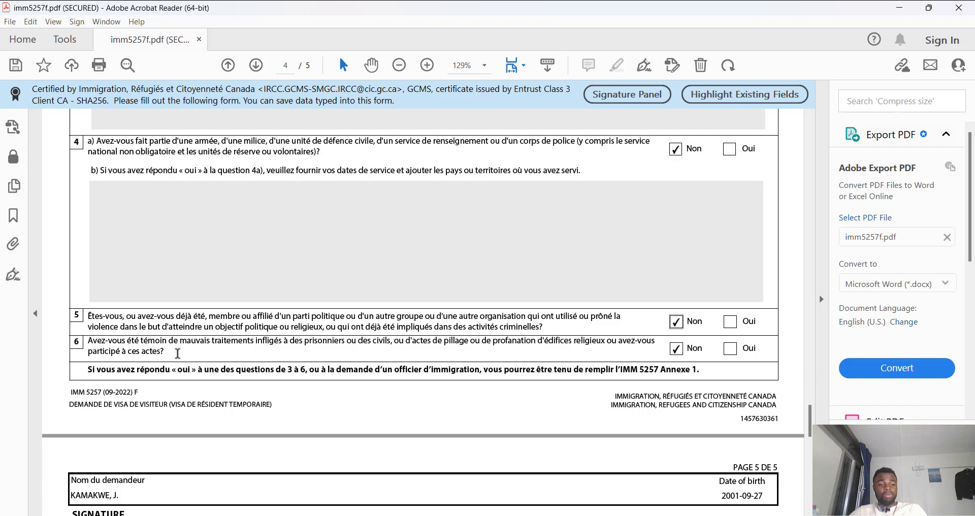
pyautogui.click(677, 349)
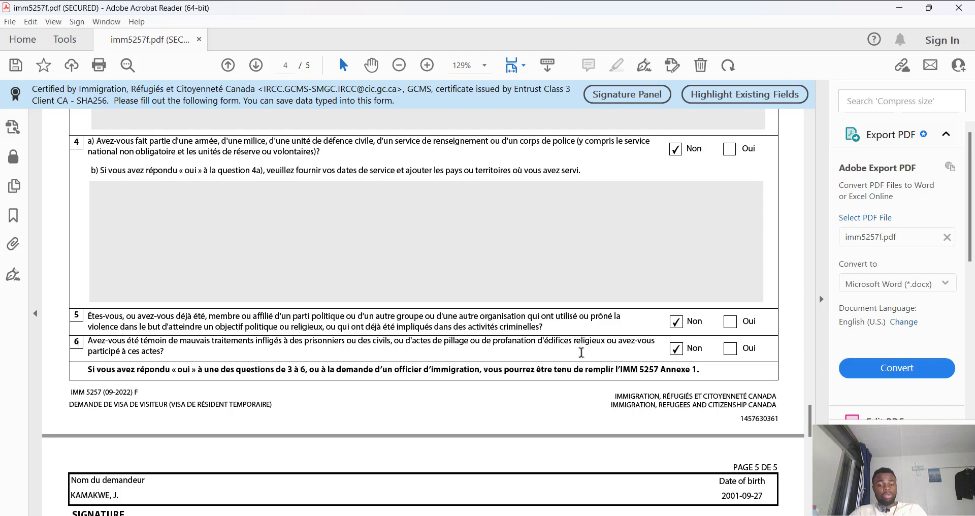
# Examine page 5, including the consent to future contact, the declaration, the signature and date fields, and the privacy notice.
pyautogui.scroll(-4, 581, 352)
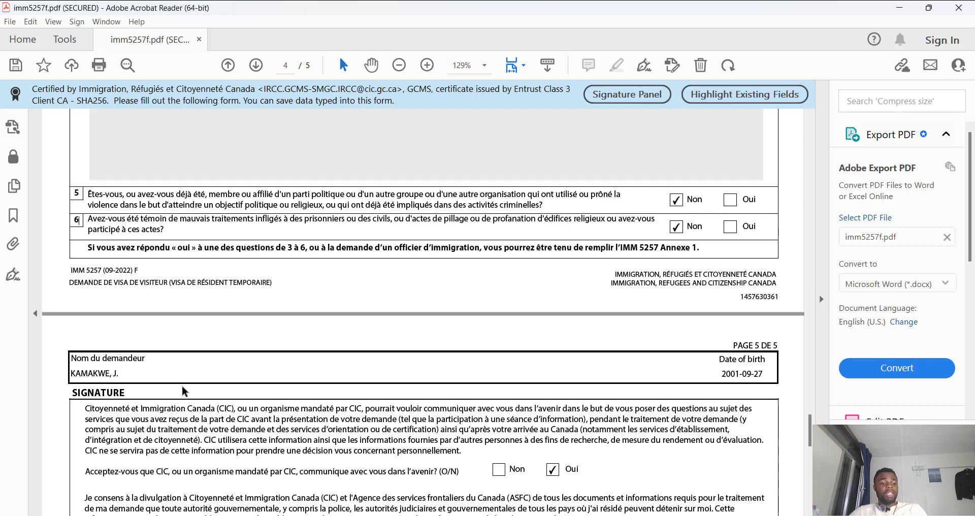
pyautogui.scroll(-2, 167, 385)
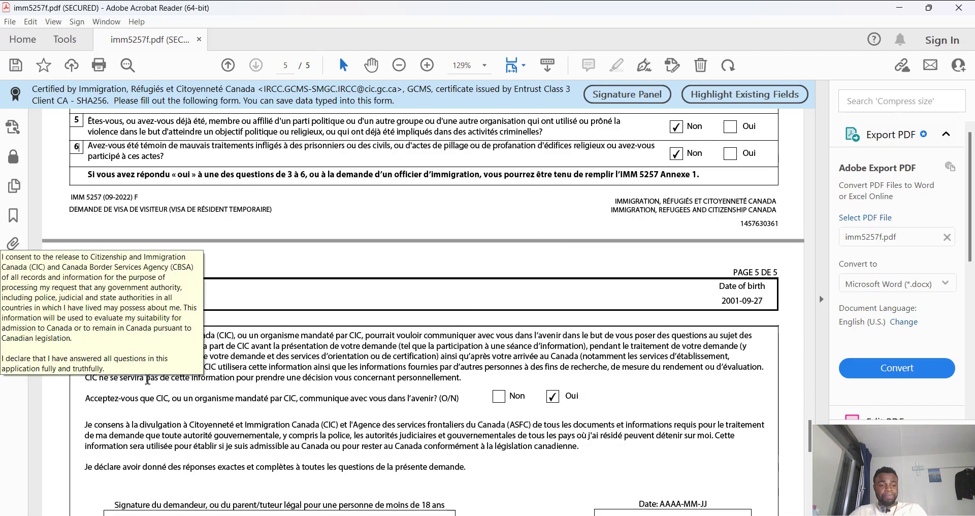
pyautogui.scroll(-4, 228, 299)
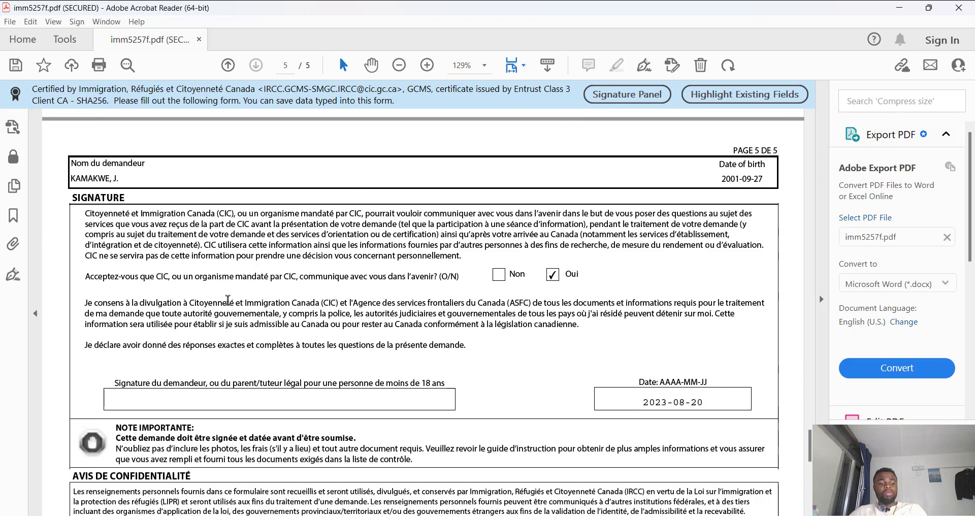
pyautogui.scroll(2, 228, 299)
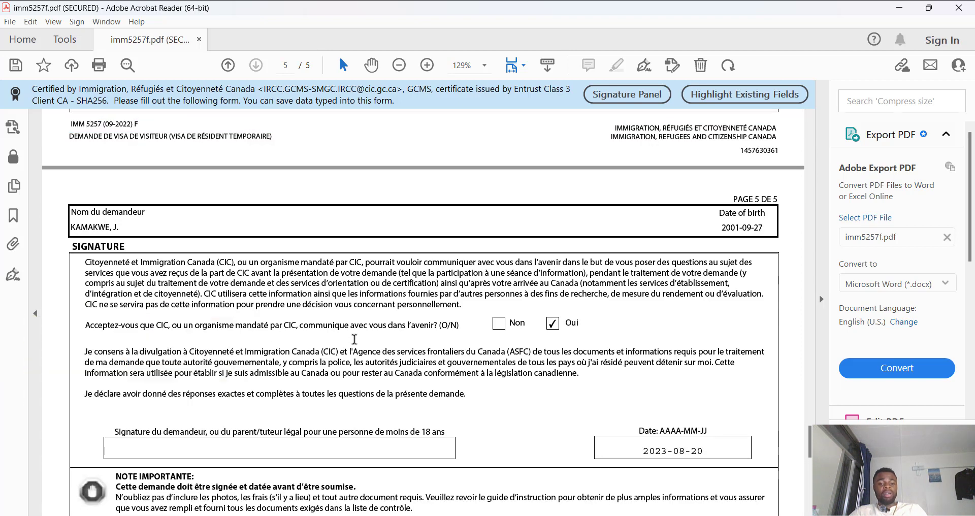
pyautogui.scroll(-3, 354, 340)
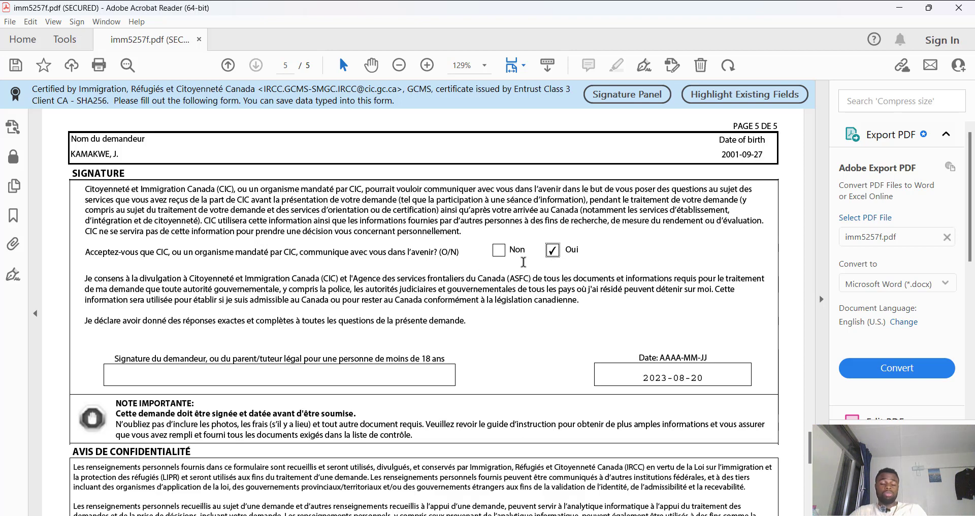
pyautogui.scroll(-3, 409, 309)
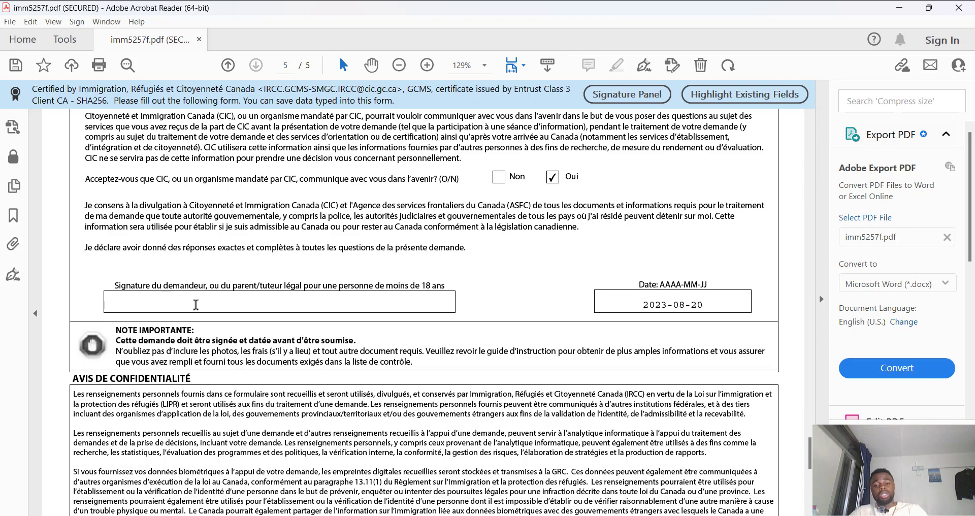
pyautogui.scroll(-3, 428, 438)
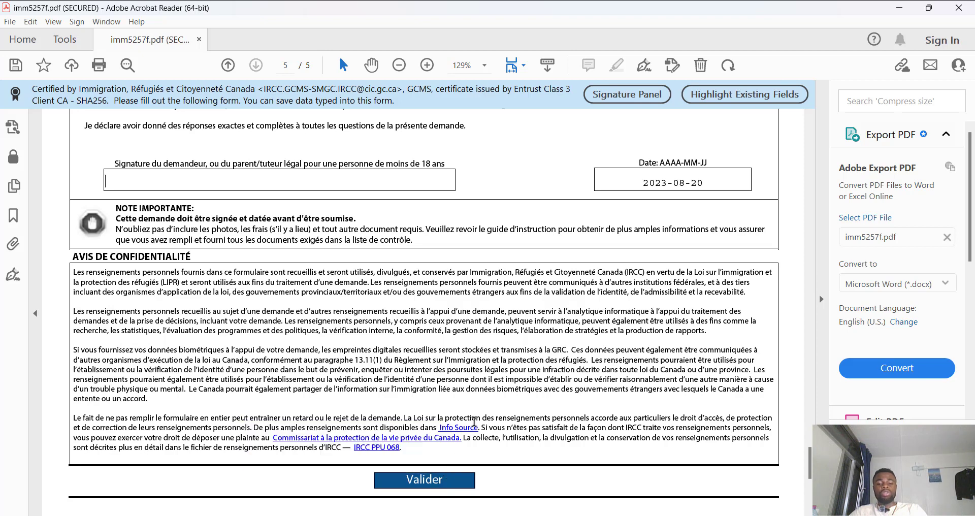
pyautogui.scroll(-2, 476, 425)
pyautogui.scroll(-8, 476, 424)
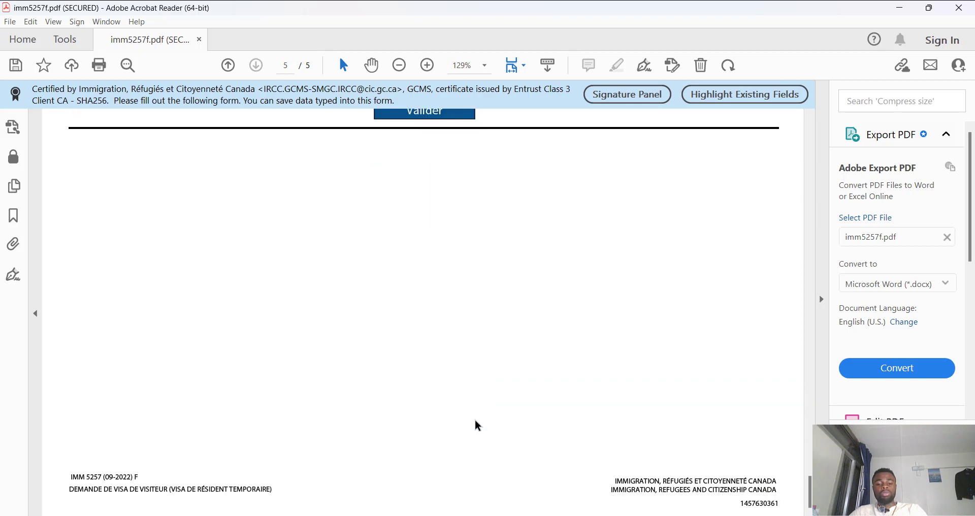
pyautogui.scroll(4, 476, 425)
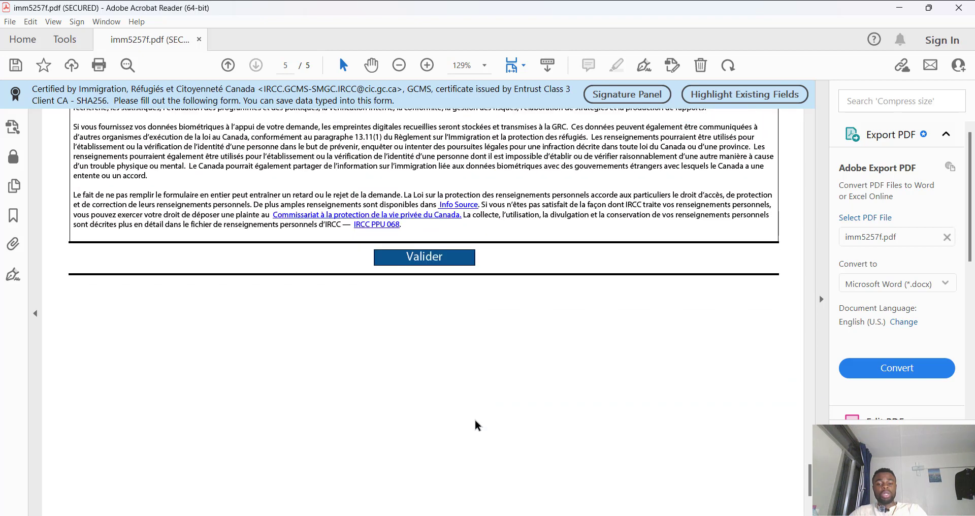
pyautogui.scroll(-4, 476, 424)
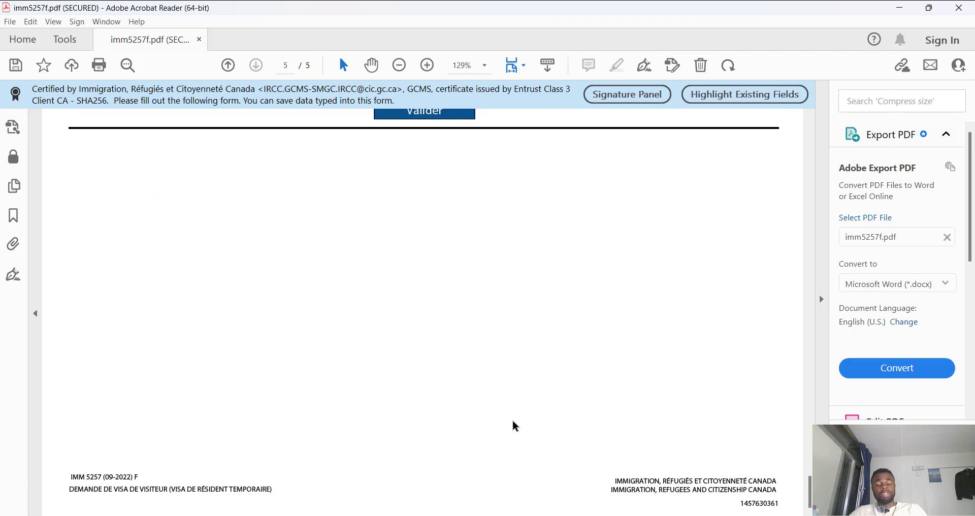
# Validate the form with Valider at the end of page 5, and dismiss the error messages.
pyautogui.hotkey('alt', 'Tab')
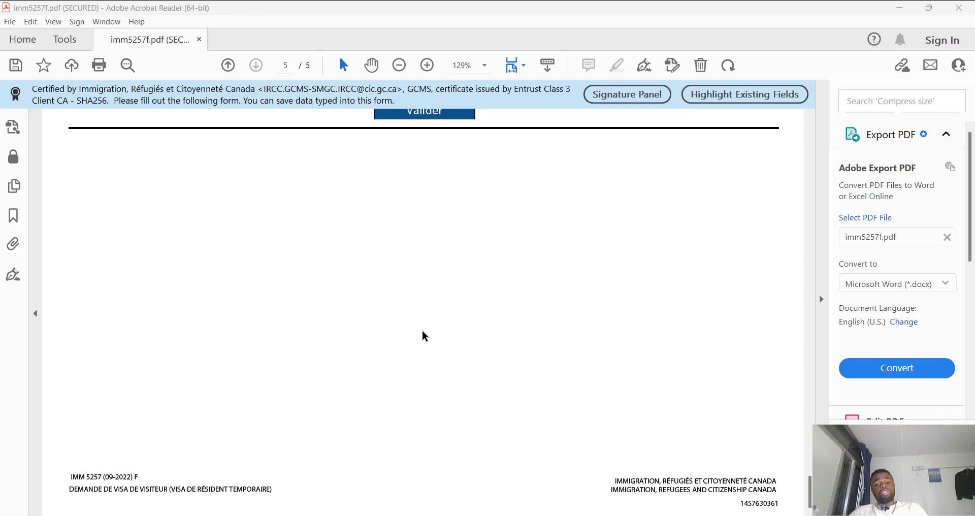
pyautogui.scroll(5, 424, 304)
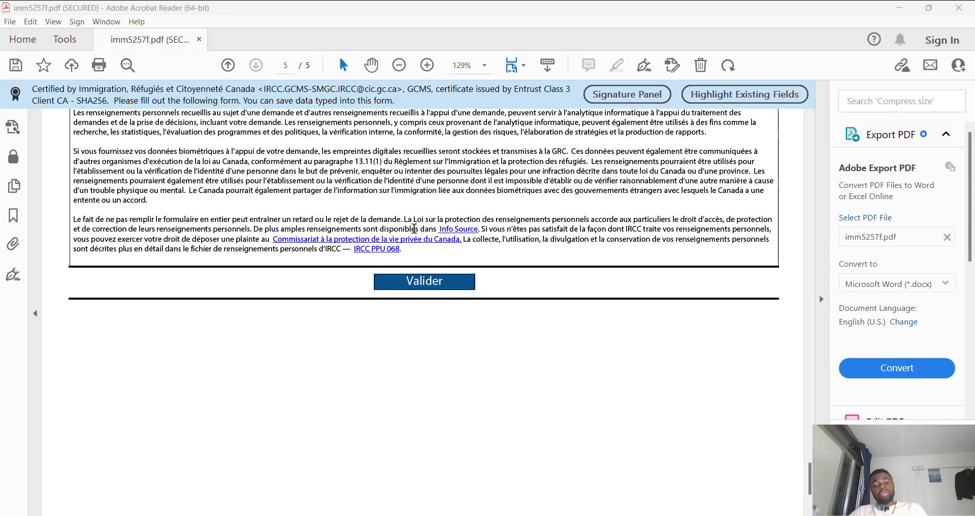
pyautogui.scroll(2, 555, 219)
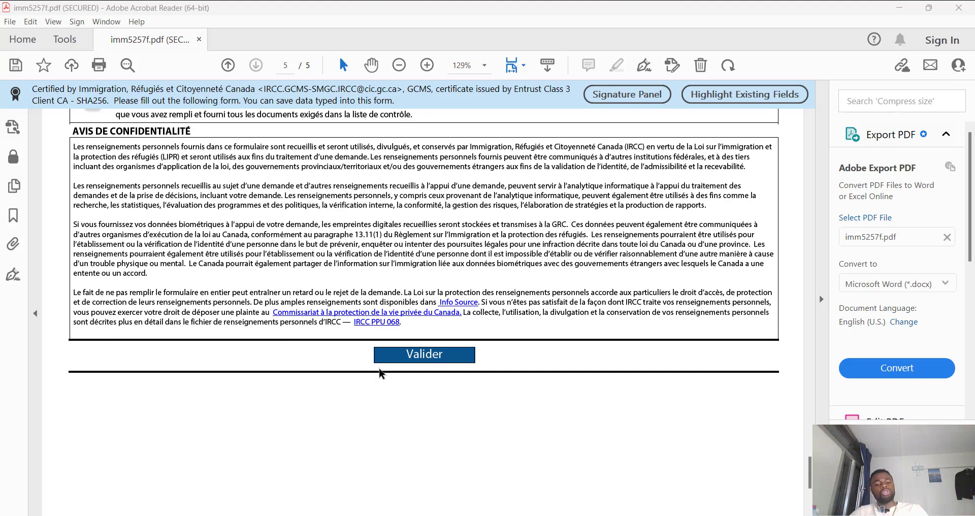
pyautogui.click(402, 358)
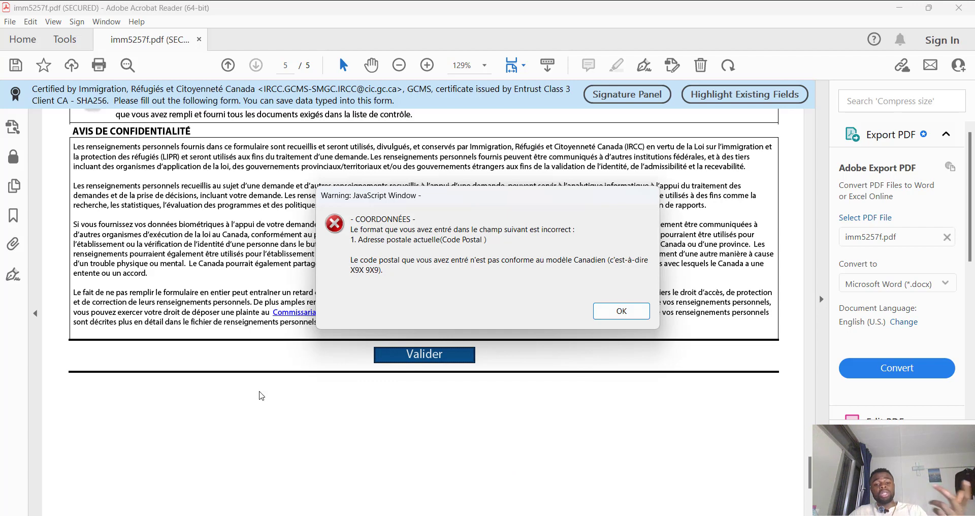
pyautogui.click(621, 312)
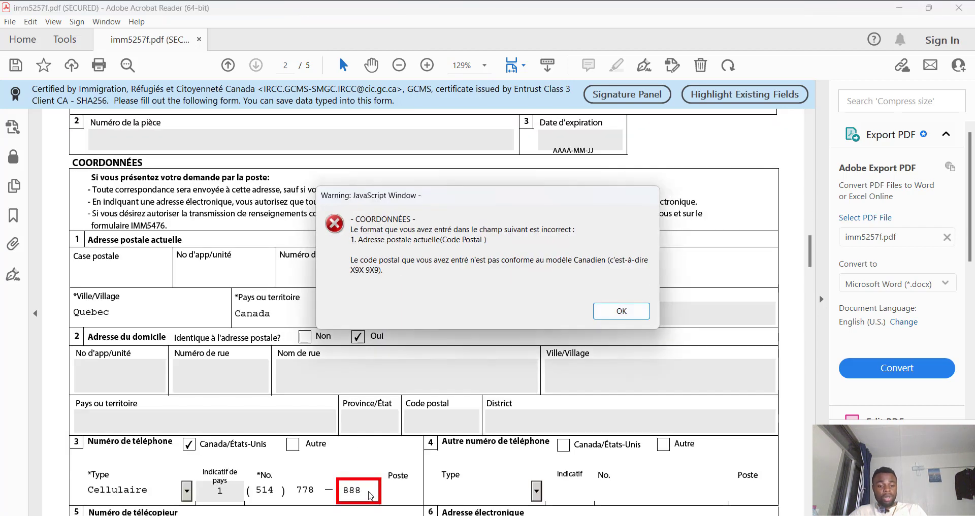
pyautogui.press('Return')
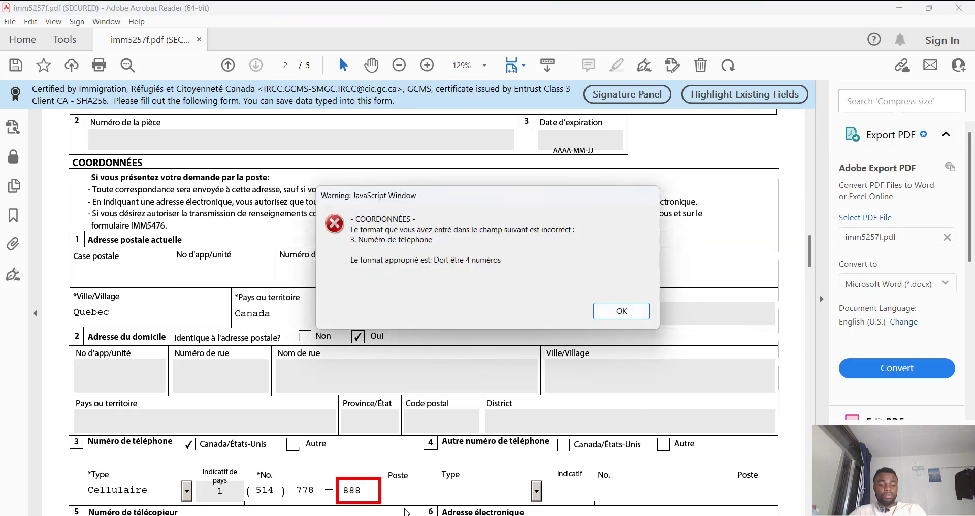
pyautogui.press('Return')
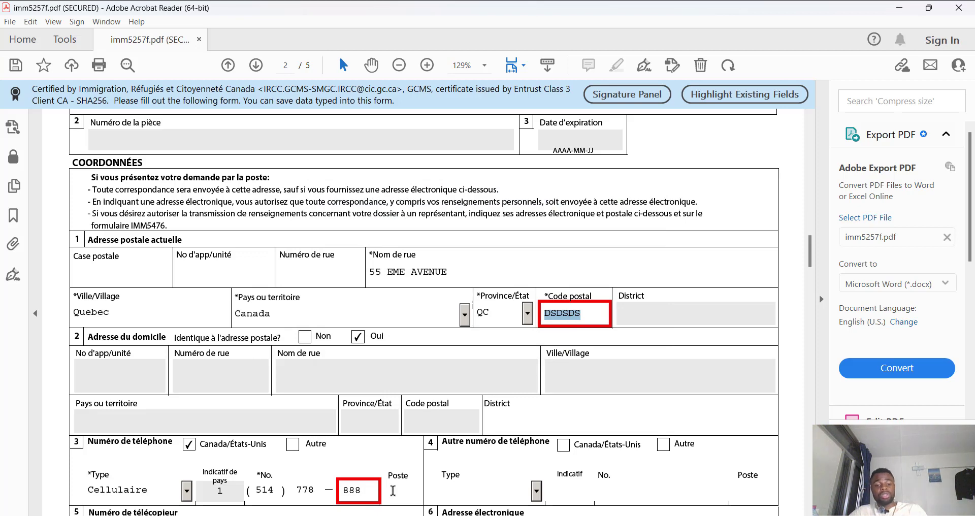
# Examine the fields outlined in red across the contact, visit, education and employment sections.
pyautogui.click(369, 495)
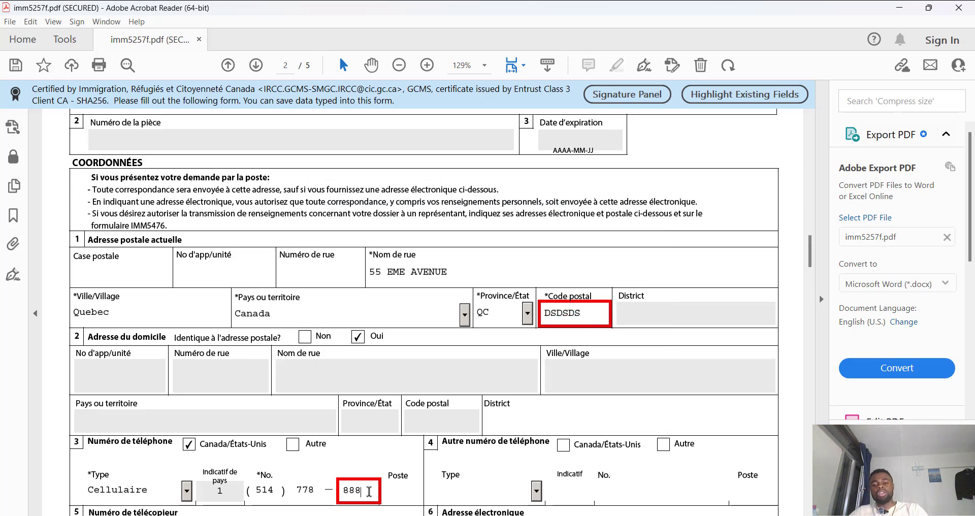
pyautogui.scroll(-3, 558, 389)
pyautogui.scroll(-12, 563, 391)
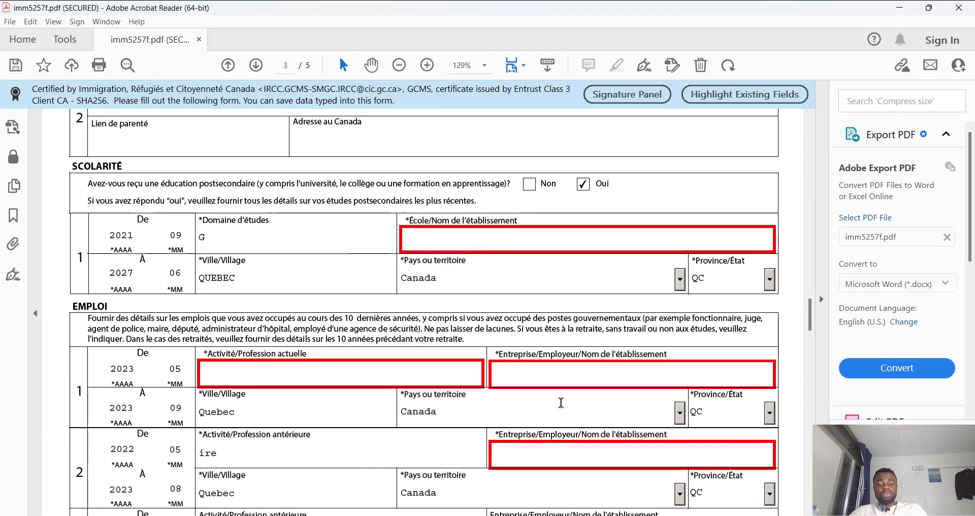
pyautogui.scroll(-4, 552, 410)
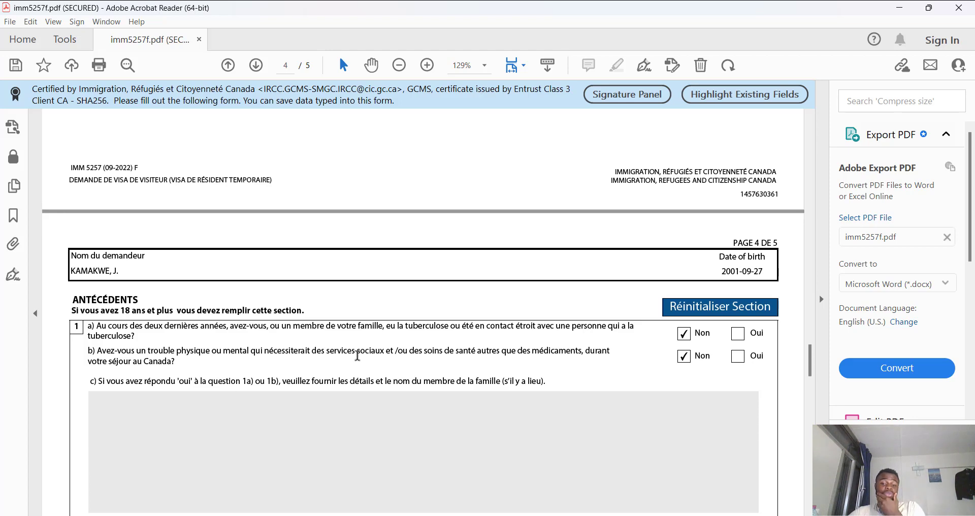
pyautogui.scroll(8, 430, 344)
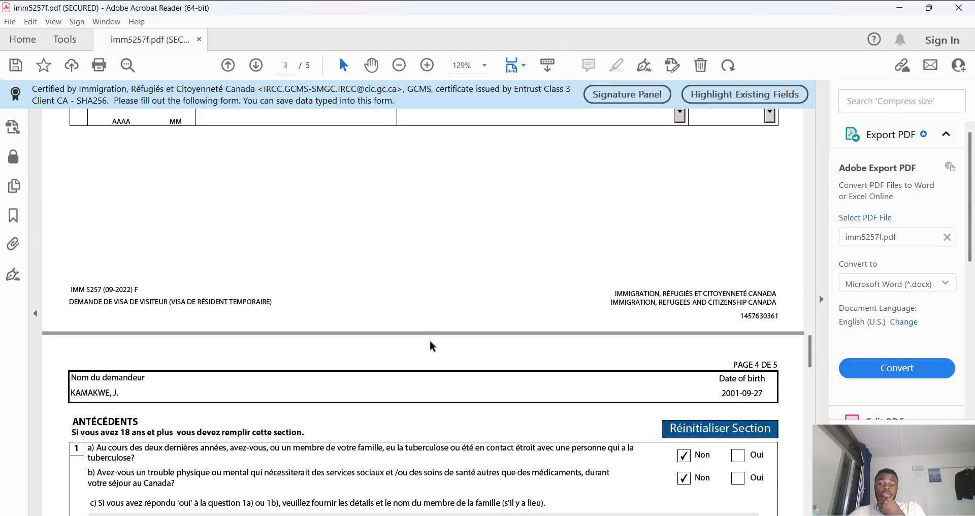
pyautogui.scroll(10, 430, 340)
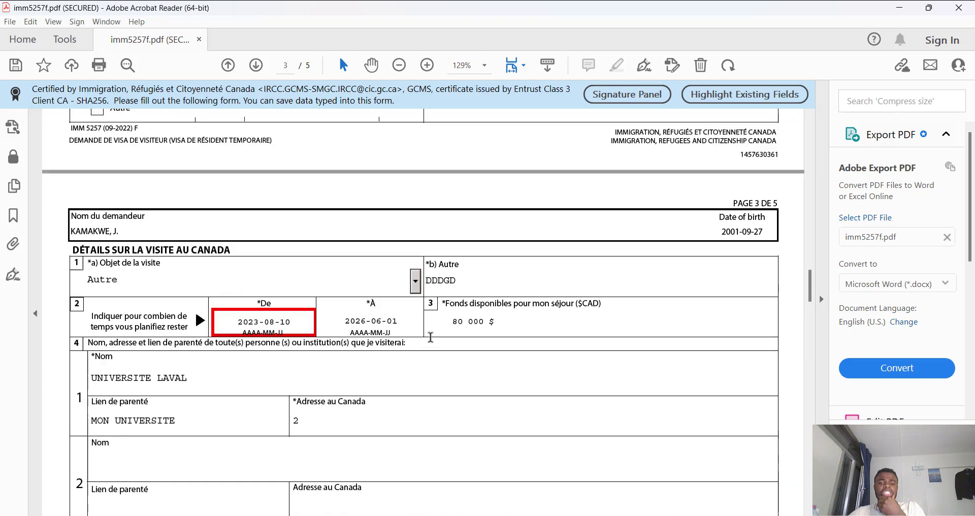
pyautogui.scroll(8, 429, 340)
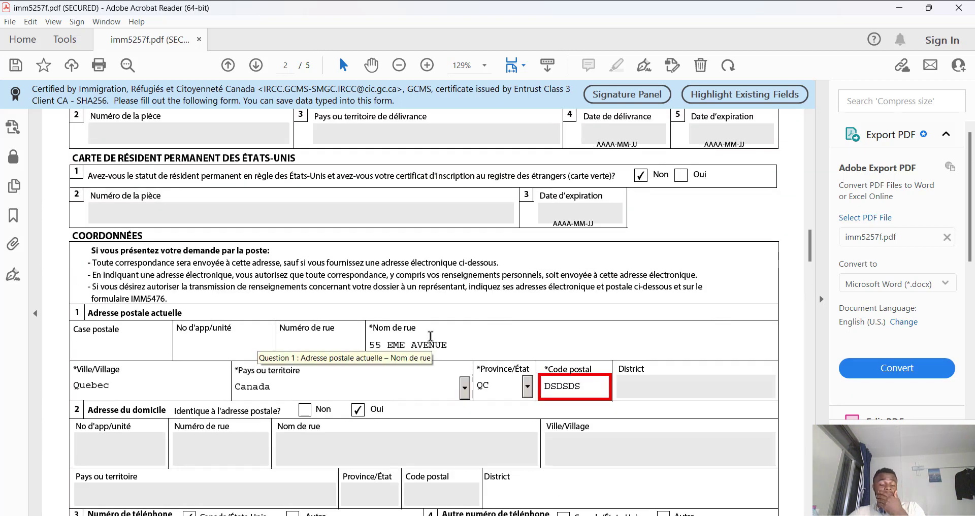
pyautogui.scroll(3, 430, 336)
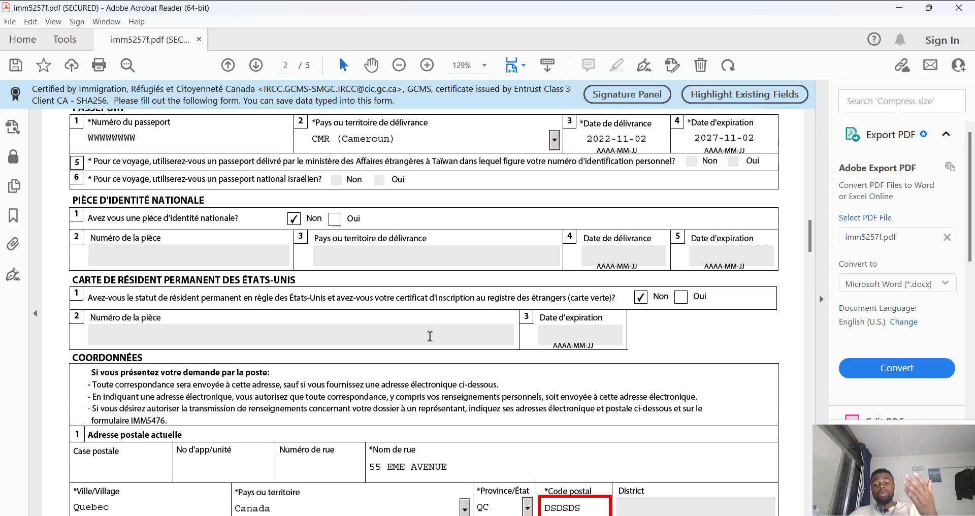